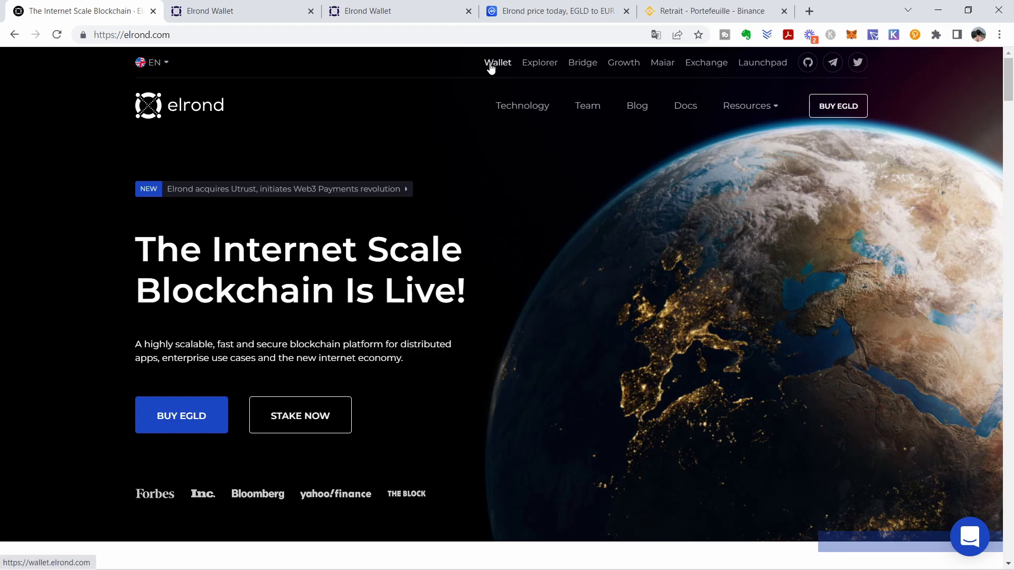
- Start creating an Elrond wallet and accept both acknowledgements about safeguarding the secret phrase and transferring real EGLD tokens
{"action": "left_click", "coordinate": [242, 16]}
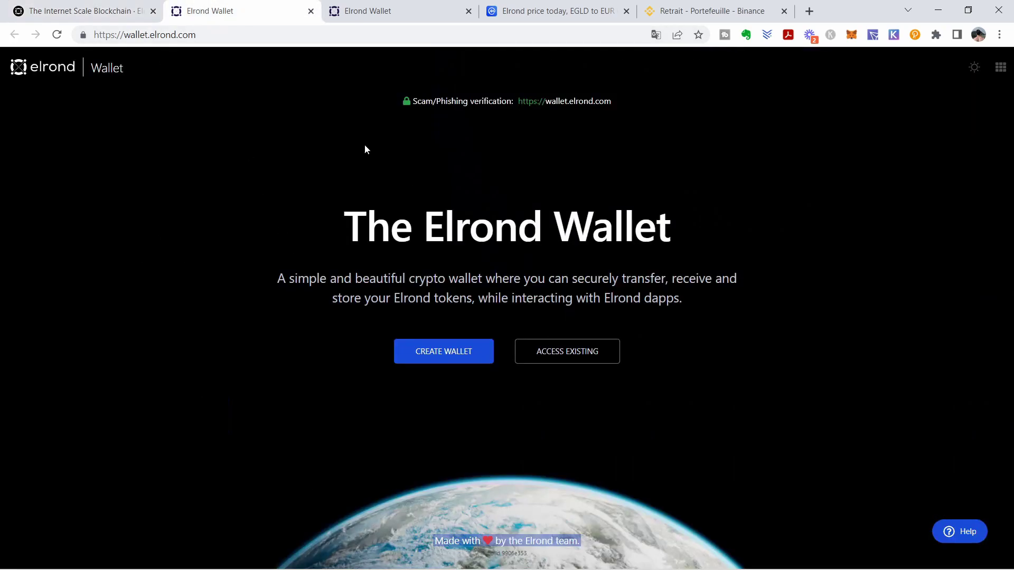
{"action": "left_click", "coordinate": [420, 353]}
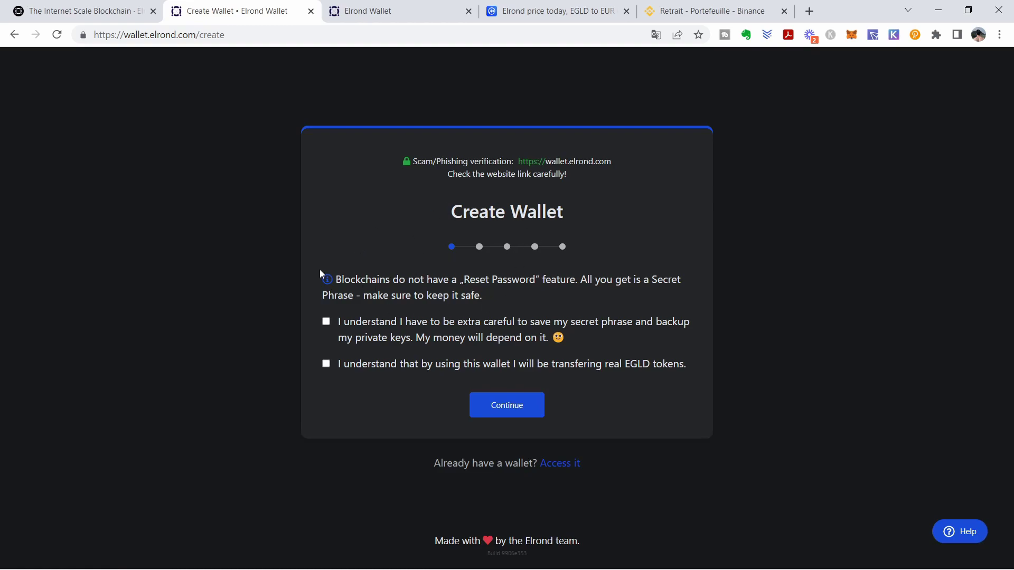
{"action": "left_click", "coordinate": [327, 323]}
{"action": "left_click", "coordinate": [326, 365]}
- Switch to the existing wallet's dashboard and examine its total and available EGLD balances
{"action": "left_click", "coordinate": [372, 12]}
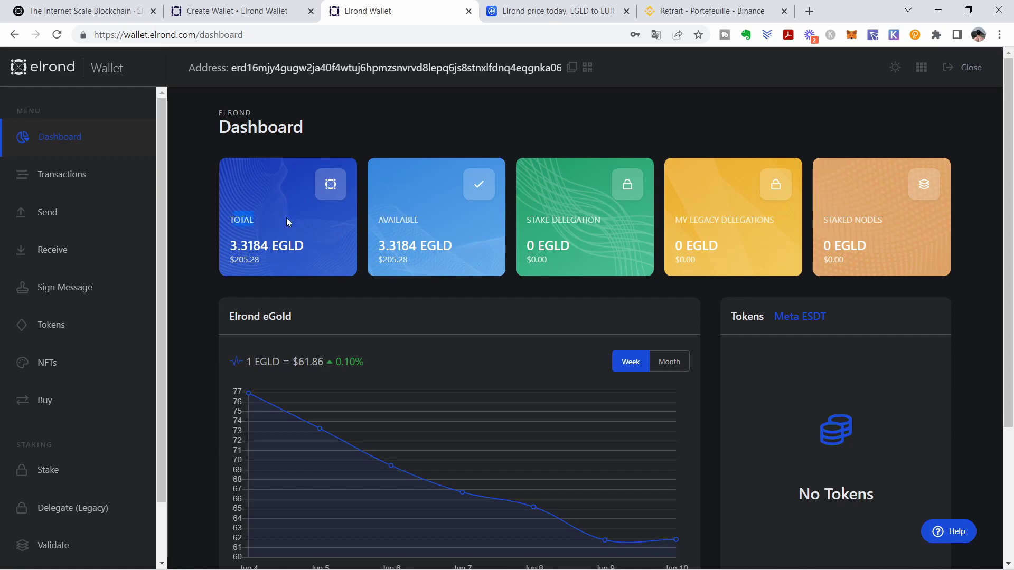
{"action": "left_click_drag", "start_coordinate": [370, 224], "coordinate": [425, 233]}
{"action": "left_click", "coordinate": [434, 228]}
- Review the EGLD withdrawal page on Binance and the Elrond markets on CoinMarketCap, and return to the wallet
{"action": "left_click", "coordinate": [664, 15]}
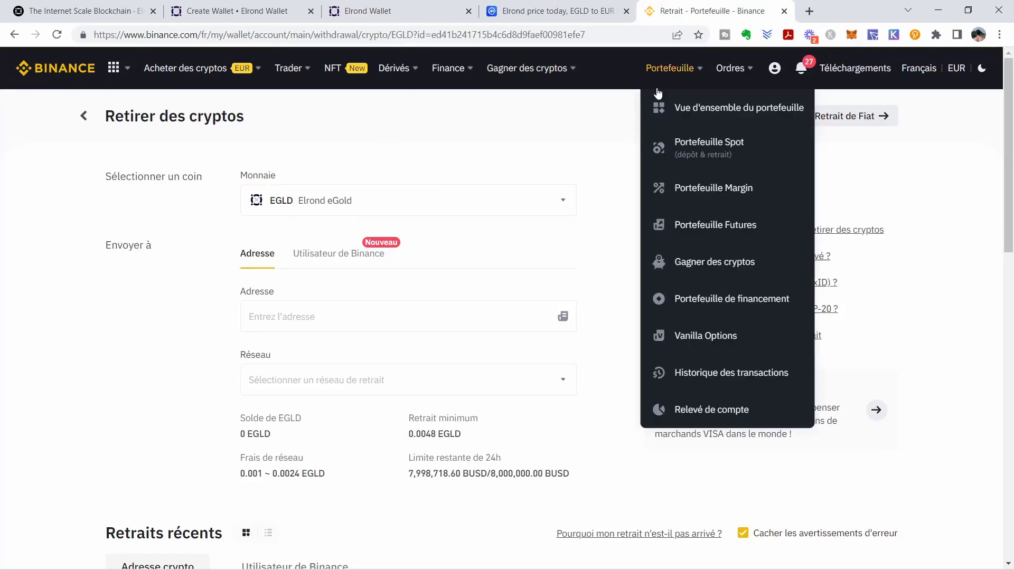
{"action": "left_click", "coordinate": [530, 15]}
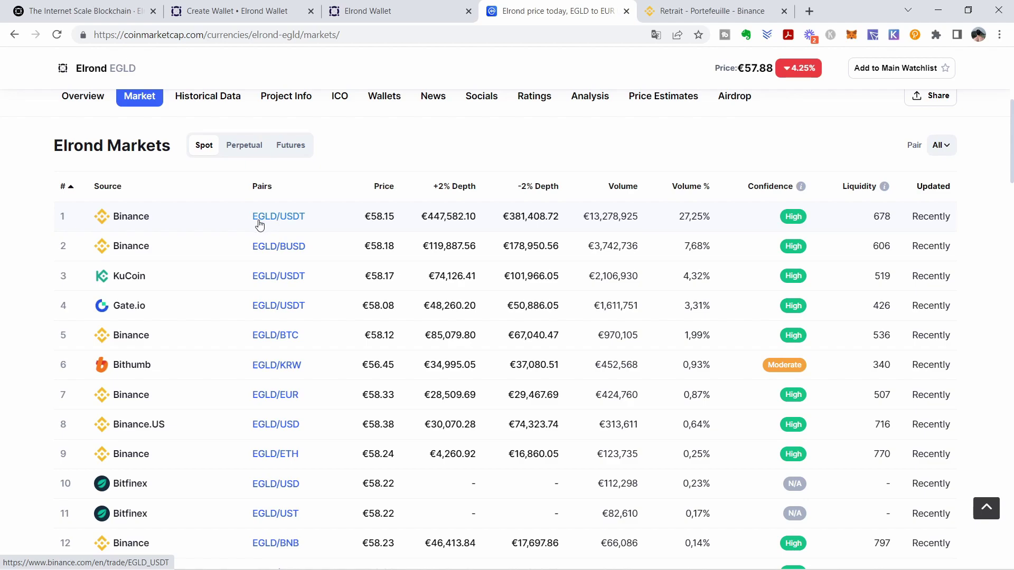
{"action": "left_click", "coordinate": [353, 20]}
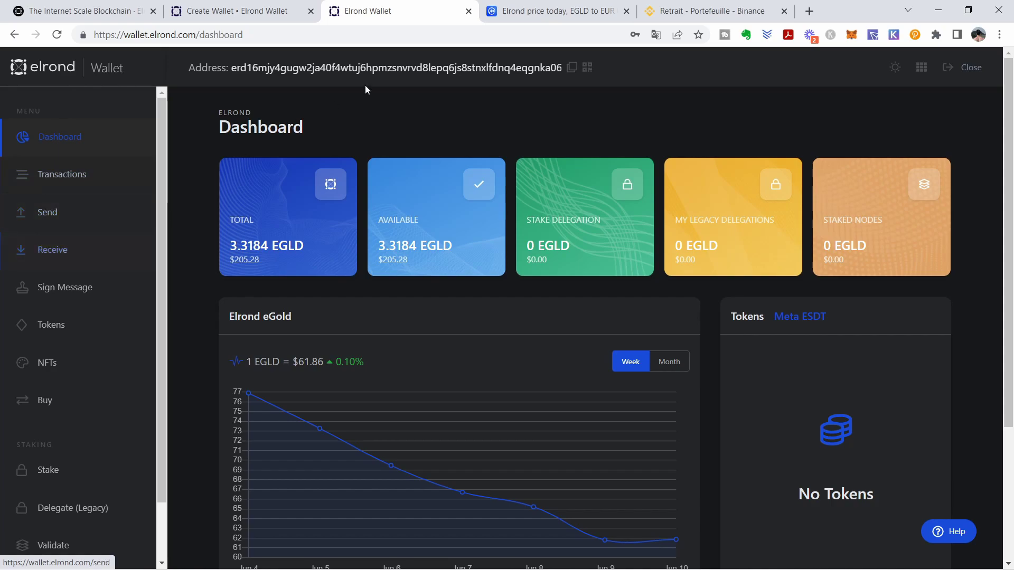
- Display the wallet's Receive details for EGLD and copy the wallet address
{"action": "left_click", "coordinate": [703, 11]}
{"action": "left_click", "coordinate": [426, 7]}
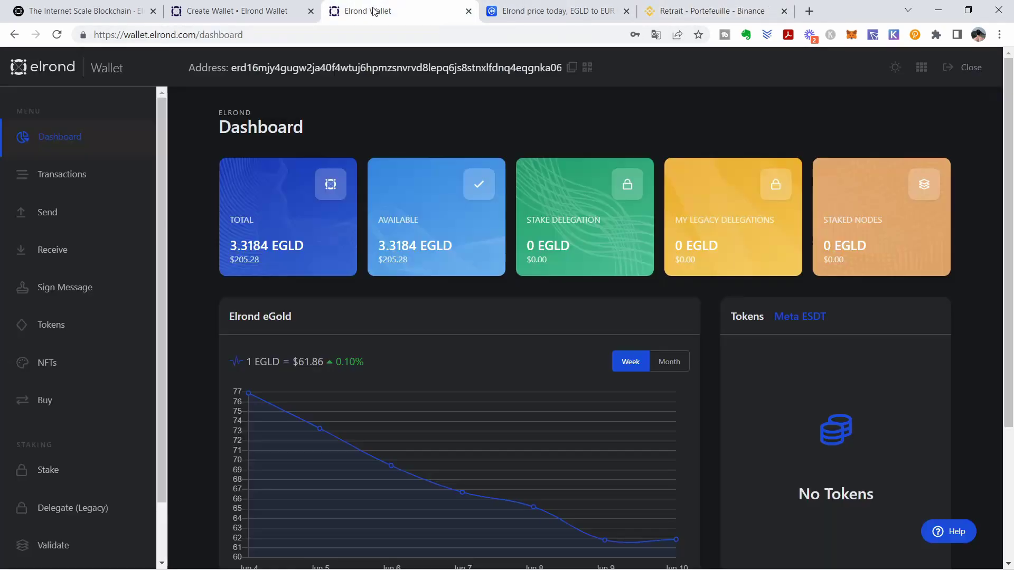
{"action": "left_click", "coordinate": [56, 253]}
{"action": "left_click", "coordinate": [668, 419]}
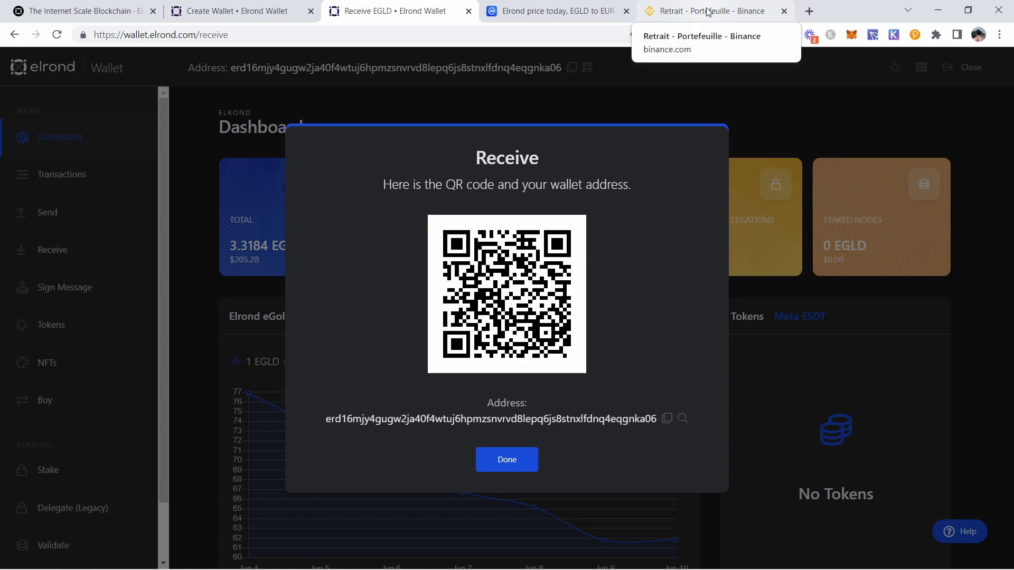
- Paste the copied wallet address as the destination of the EGLD withdrawal on Binance
{"action": "left_click", "coordinate": [708, 12]}
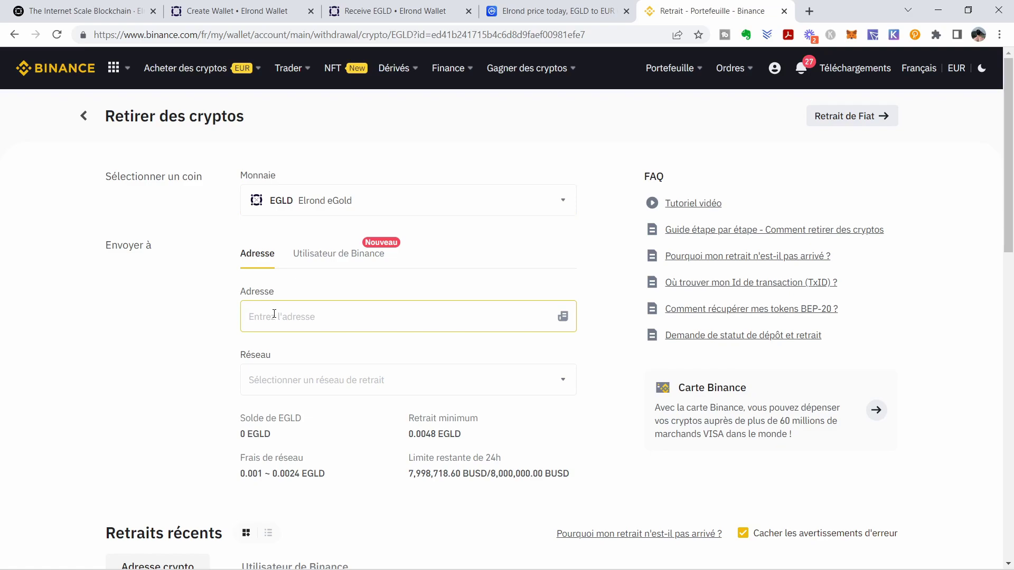
{"action": "key", "text": "ctrl+v"}
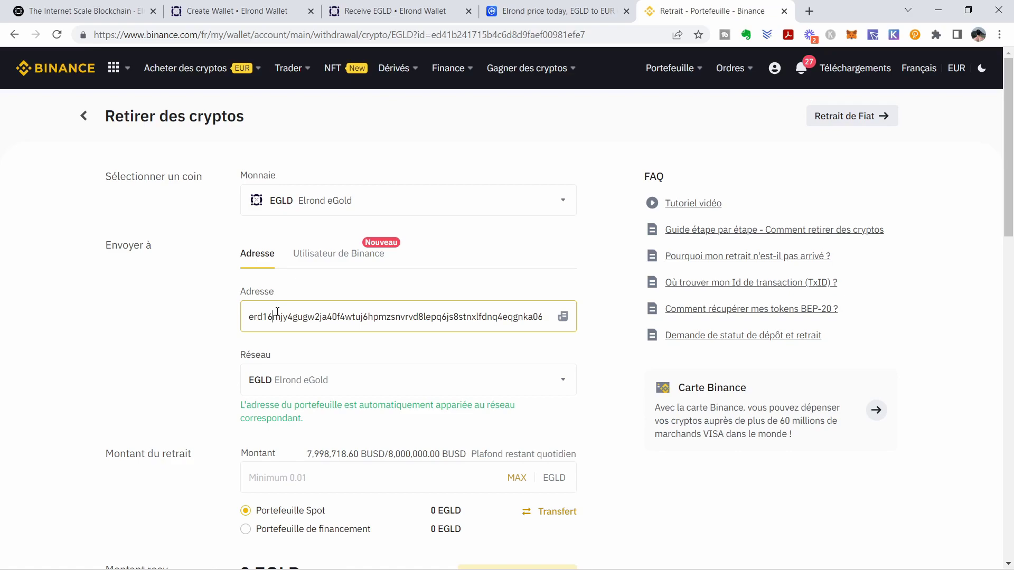
{"action": "scroll", "coordinate": [288, 431], "scroll_direction": "down", "scroll_amount": 1}
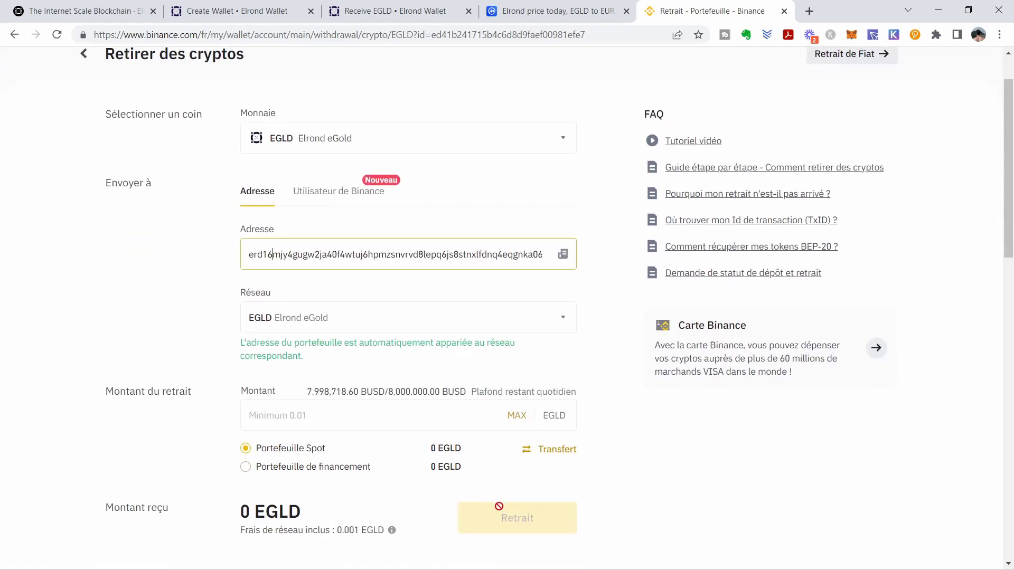
{"action": "scroll", "coordinate": [485, 324], "scroll_direction": "up", "scroll_amount": 1}
- Return to the Elrond wallet and close the Receive dialog
{"action": "left_click", "coordinate": [399, 20]}
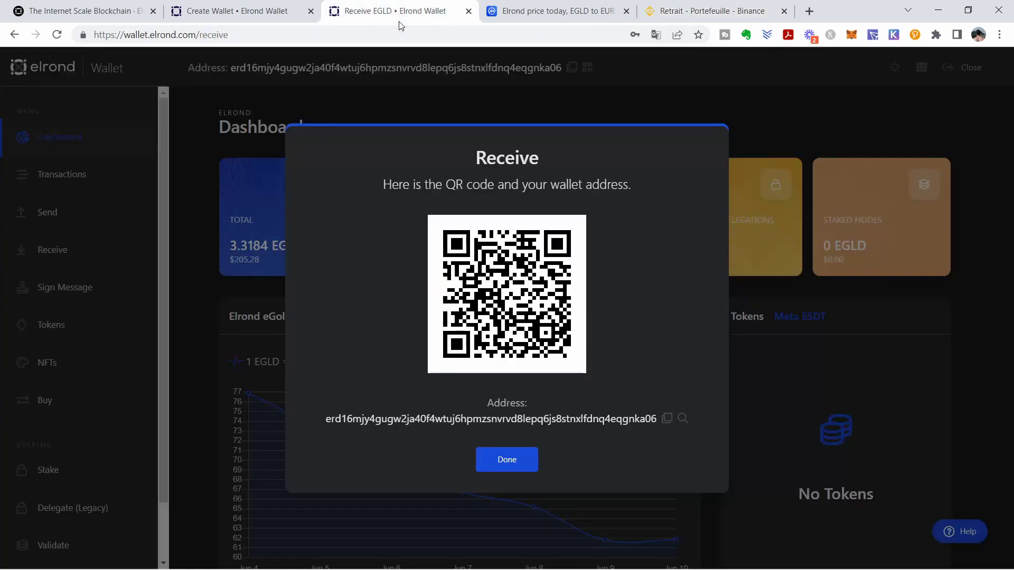
{"action": "left_click", "coordinate": [504, 460]}
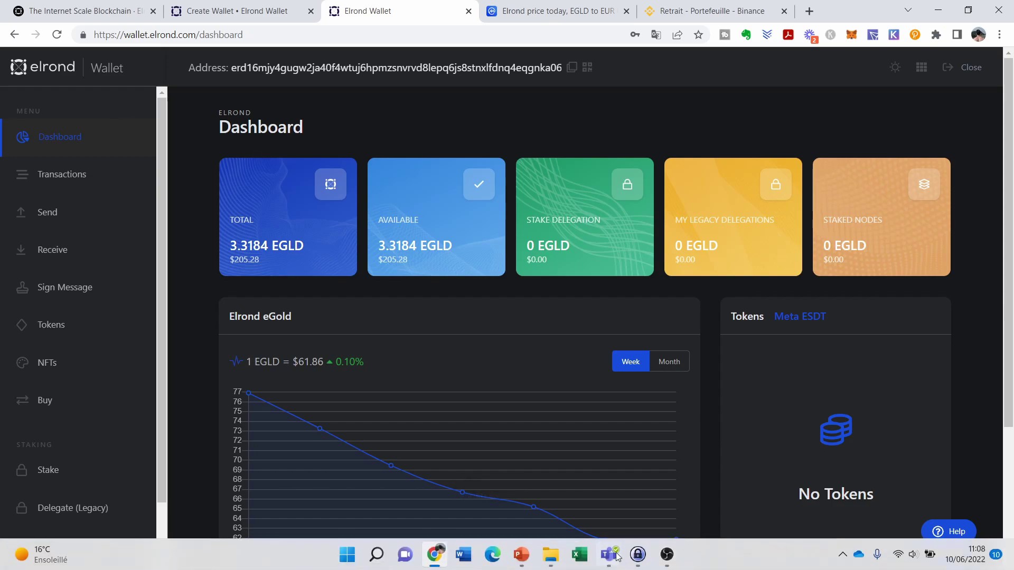
{"action": "left_click", "coordinate": [667, 555]}
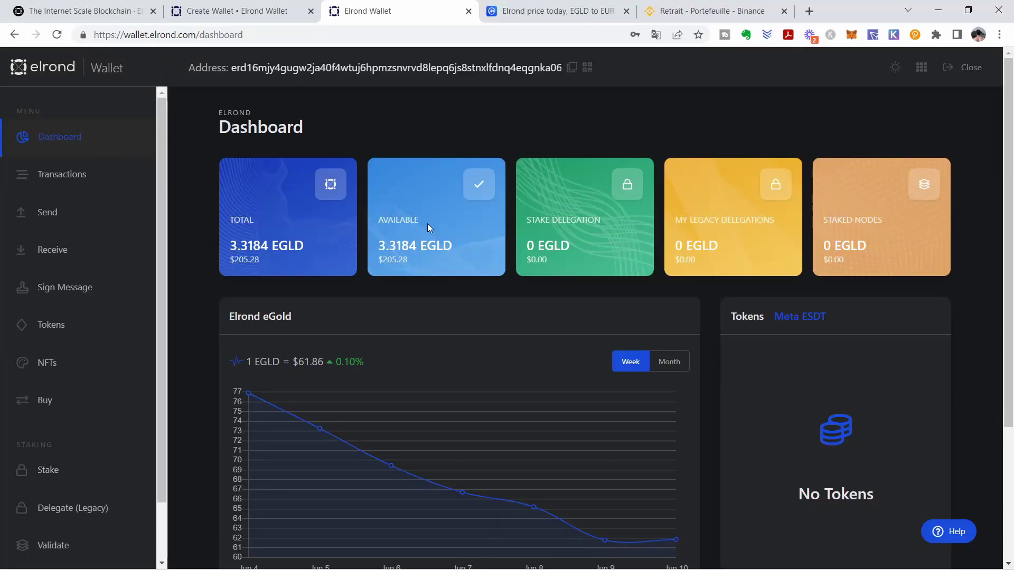
- Examine the wallet's transaction history and the EGLD Send form, closing the form without sending
{"action": "left_click", "coordinate": [42, 181]}
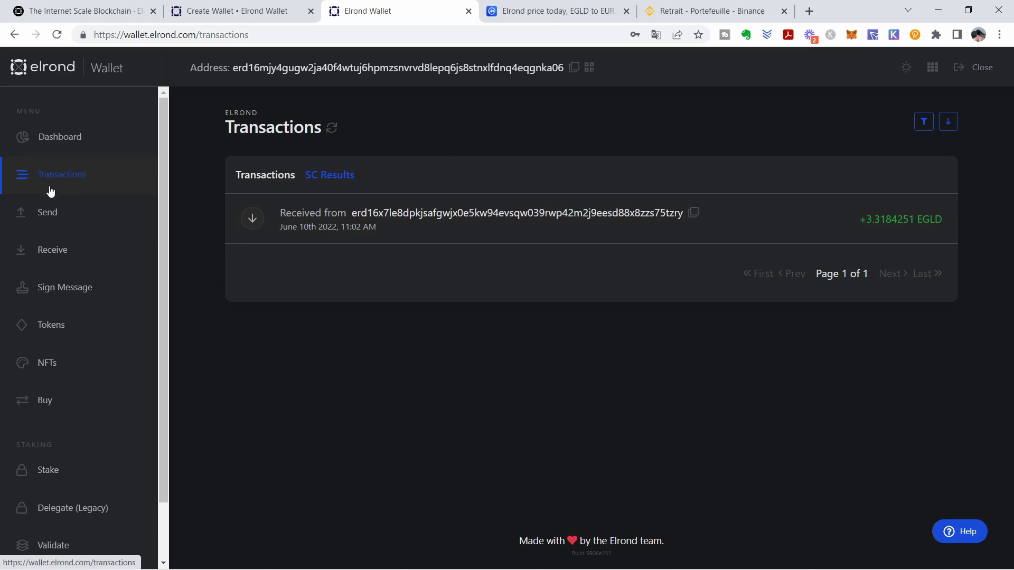
{"action": "left_click", "coordinate": [49, 217]}
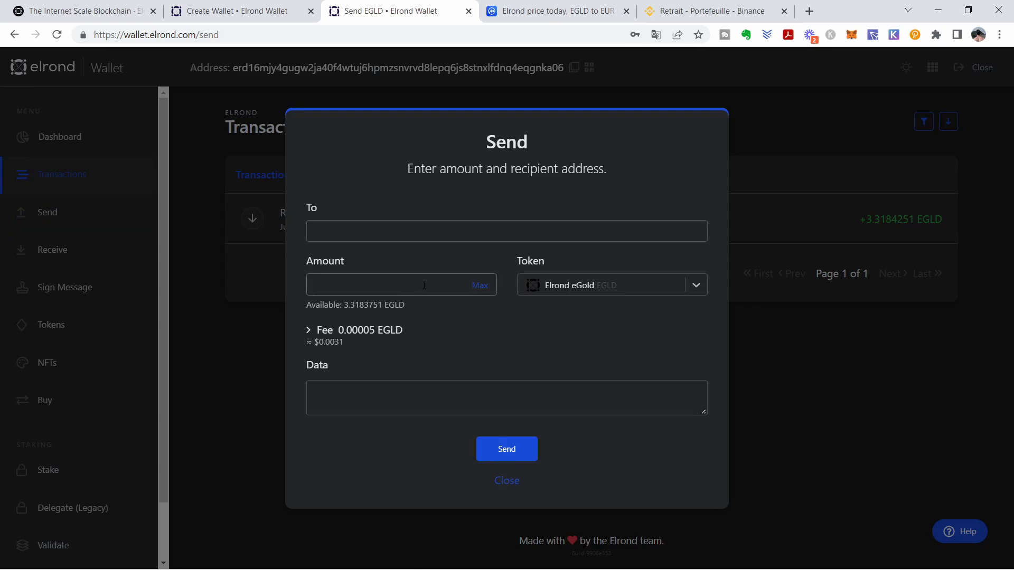
{"action": "left_click", "coordinate": [505, 481]}
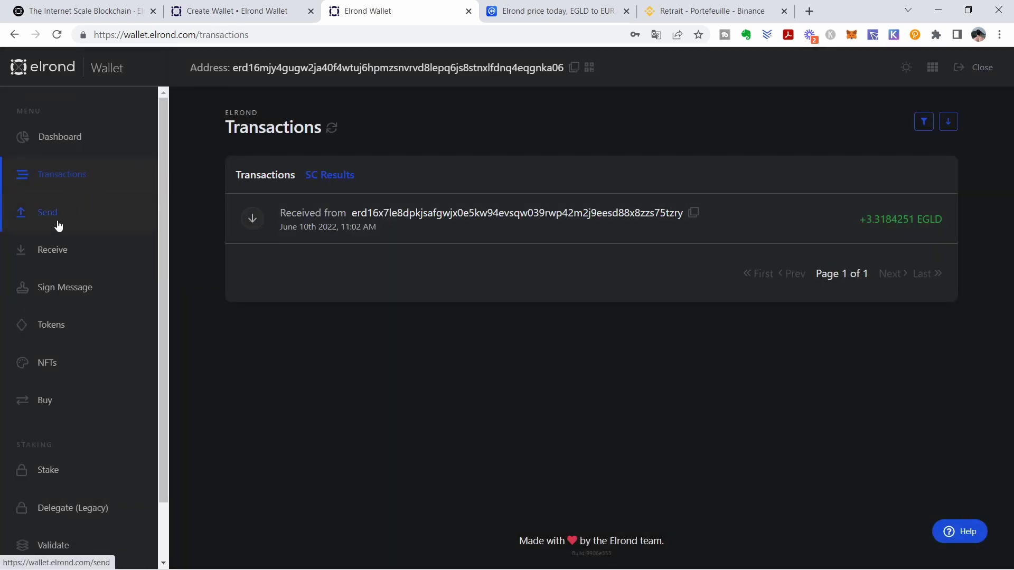
- View the wallet's Receive and Sign Message dialogs, closing each one
{"action": "left_click", "coordinate": [53, 250]}
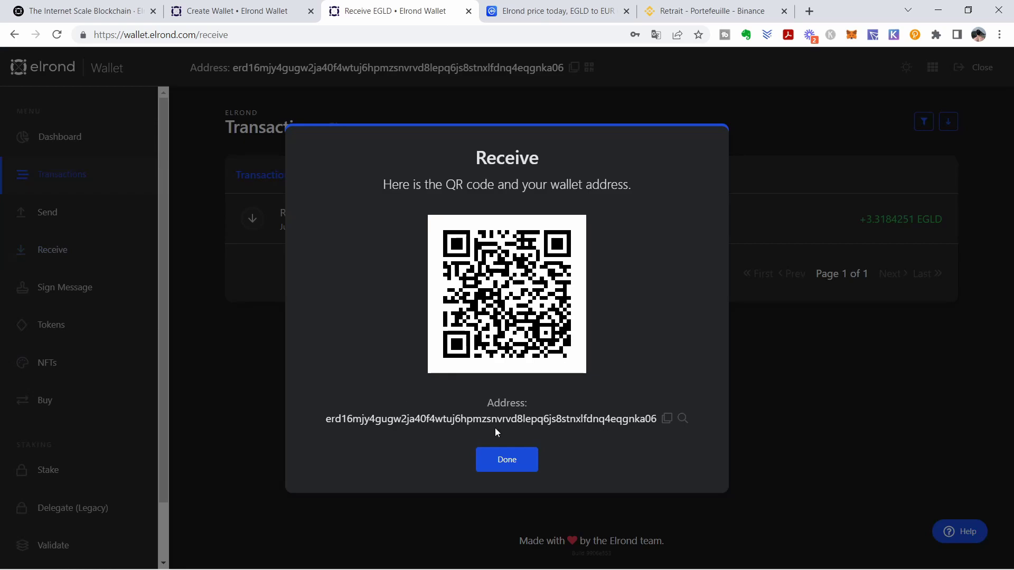
{"action": "left_click", "coordinate": [523, 463]}
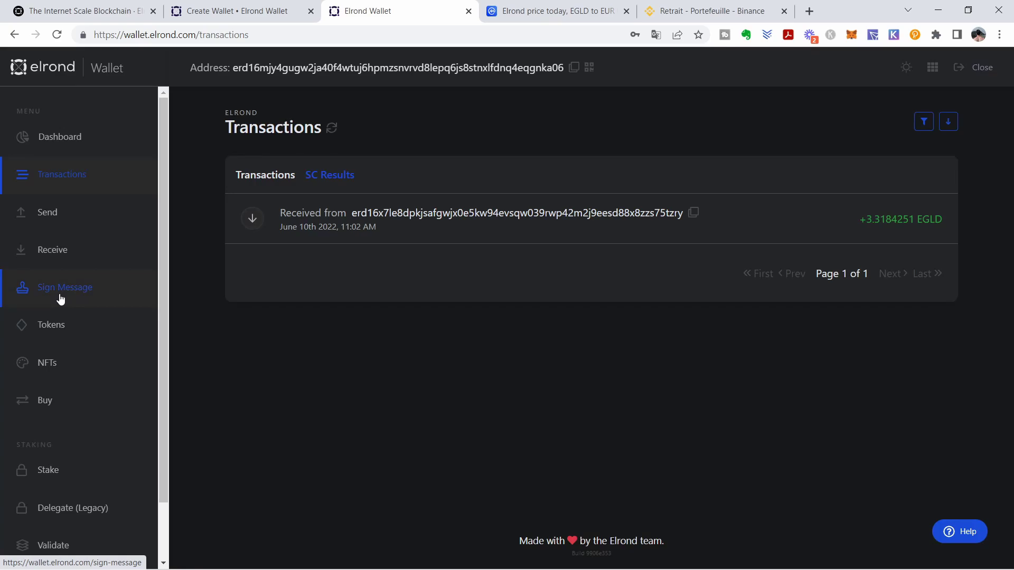
{"action": "left_click", "coordinate": [62, 299]}
{"action": "left_click", "coordinate": [503, 426]}
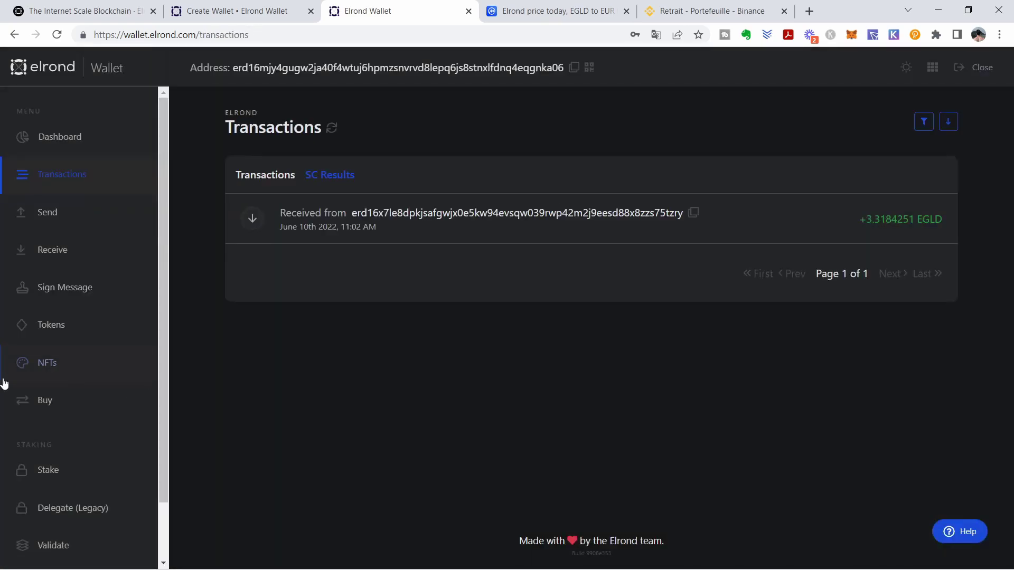
- Examine the wallet's Tokens and NFTs pages
{"action": "left_click", "coordinate": [37, 329]}
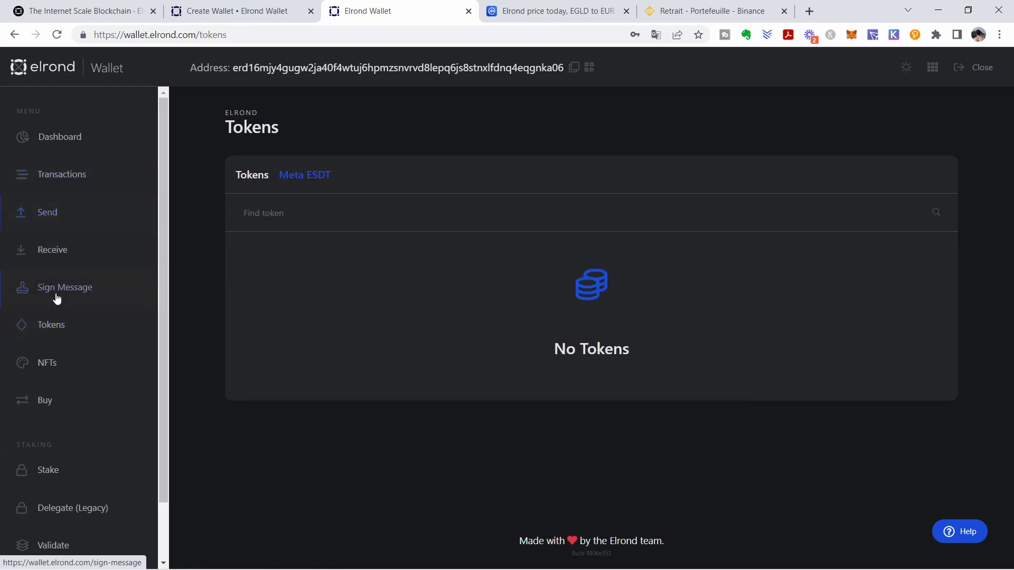
{"action": "left_click", "coordinate": [37, 362]}
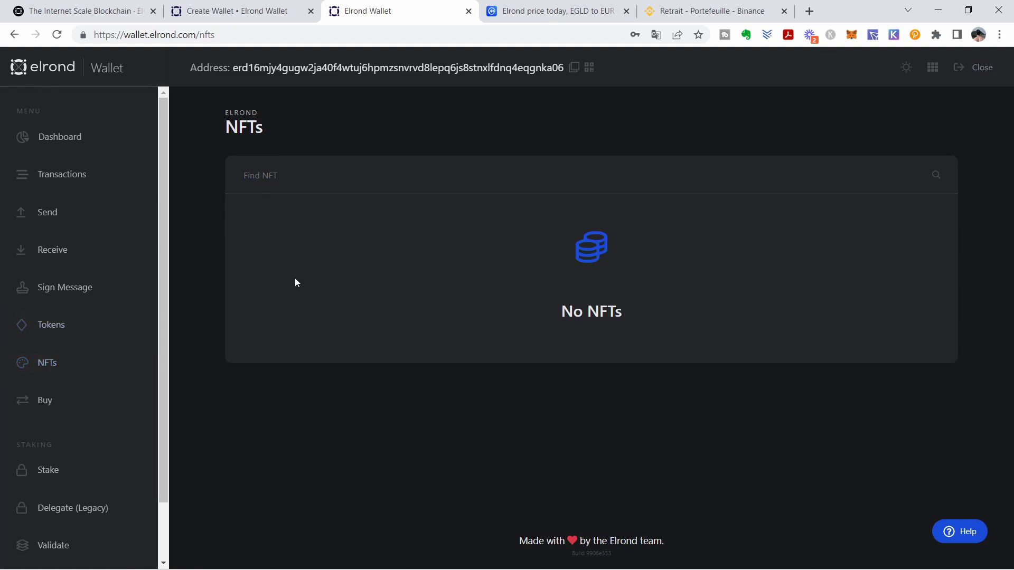
- Review the Elrond page for buying EGLD and the Binance withdrawal form, closing the purchase page and returning to the wallet
{"action": "left_click", "coordinate": [45, 401]}
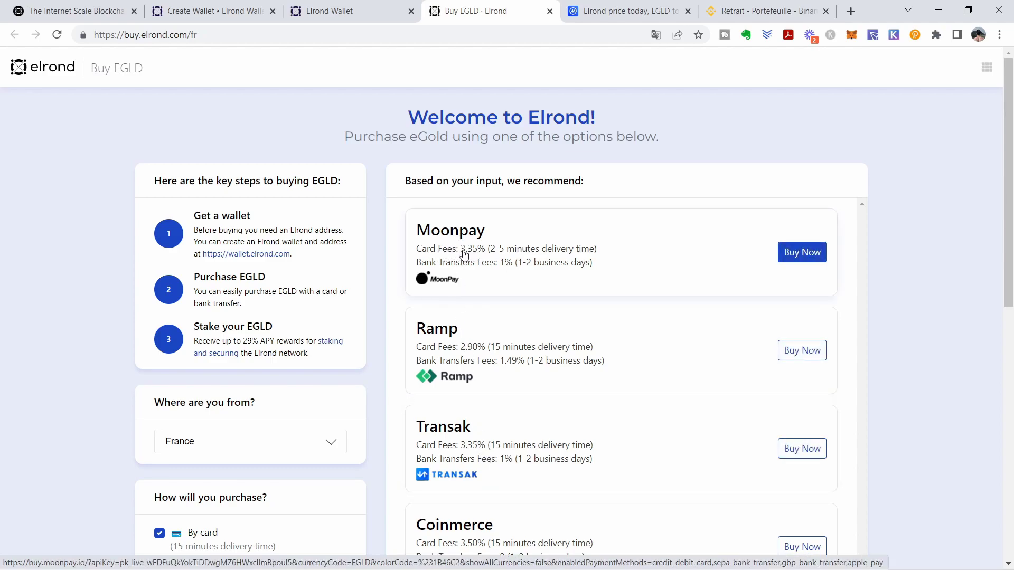
{"action": "left_click", "coordinate": [373, 18]}
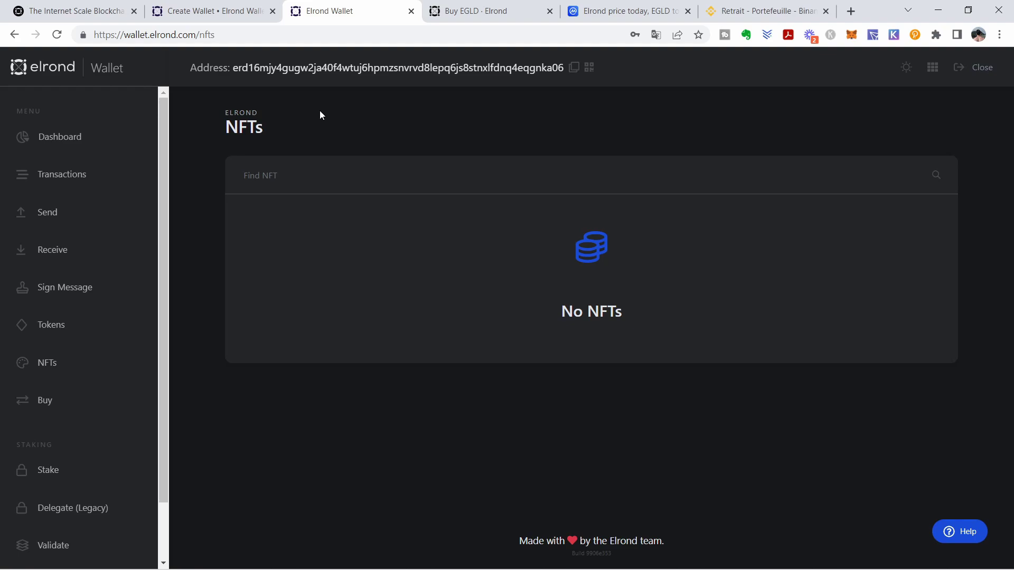
{"action": "left_click", "coordinate": [756, 11]}
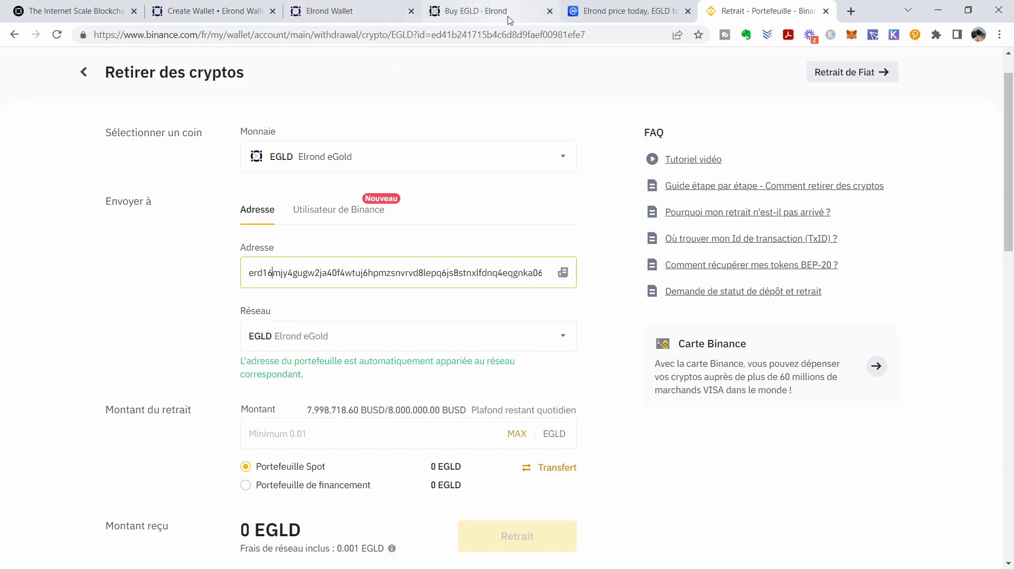
{"action": "left_click", "coordinate": [550, 11]}
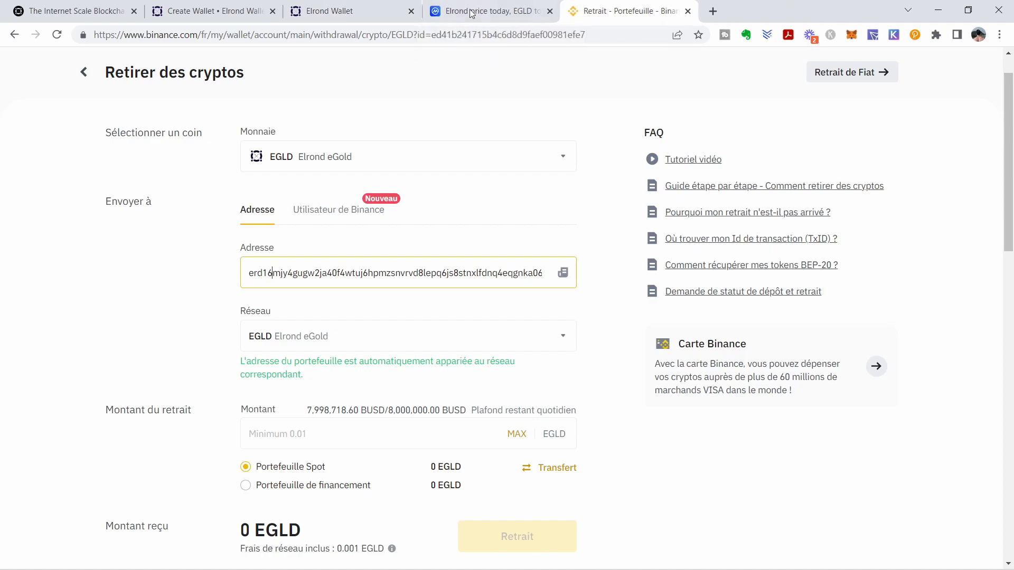
{"action": "left_click", "coordinate": [330, 15]}
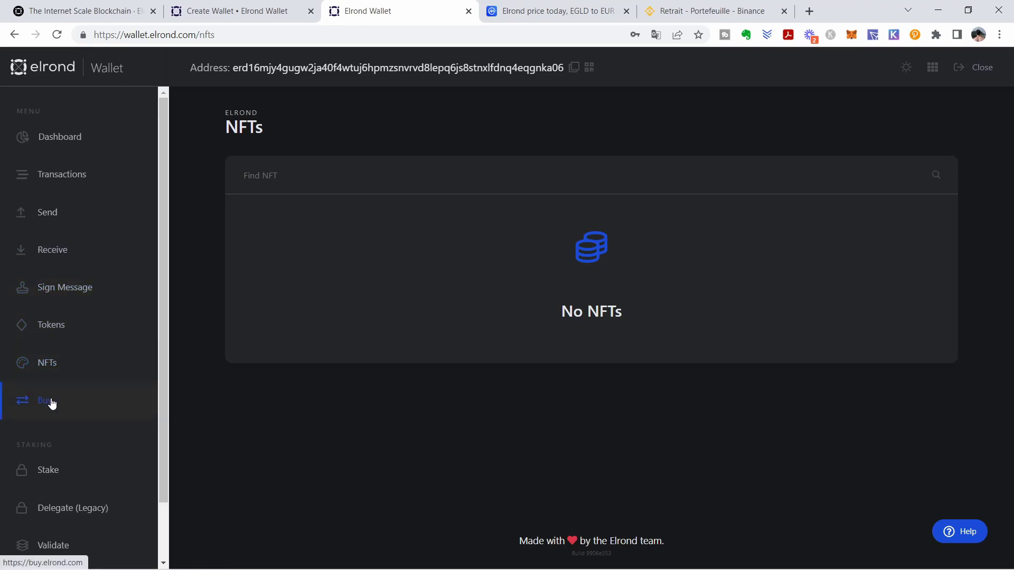
- Open the Staking Dashboard and examine the network's total delegated stake in EGLD and dollars
{"action": "left_click", "coordinate": [47, 472]}
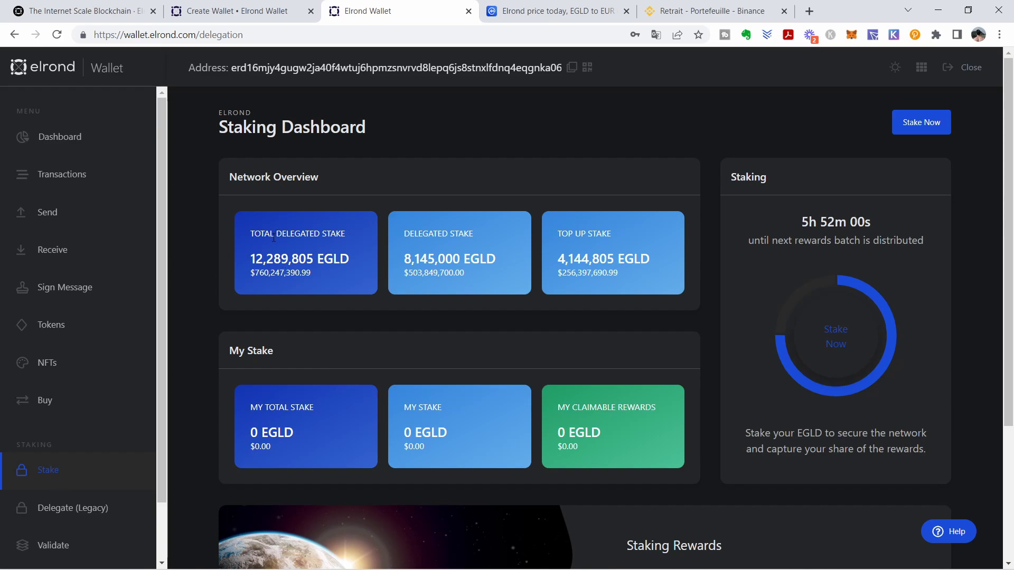
{"action": "left_click_drag", "start_coordinate": [251, 259], "coordinate": [316, 259]}
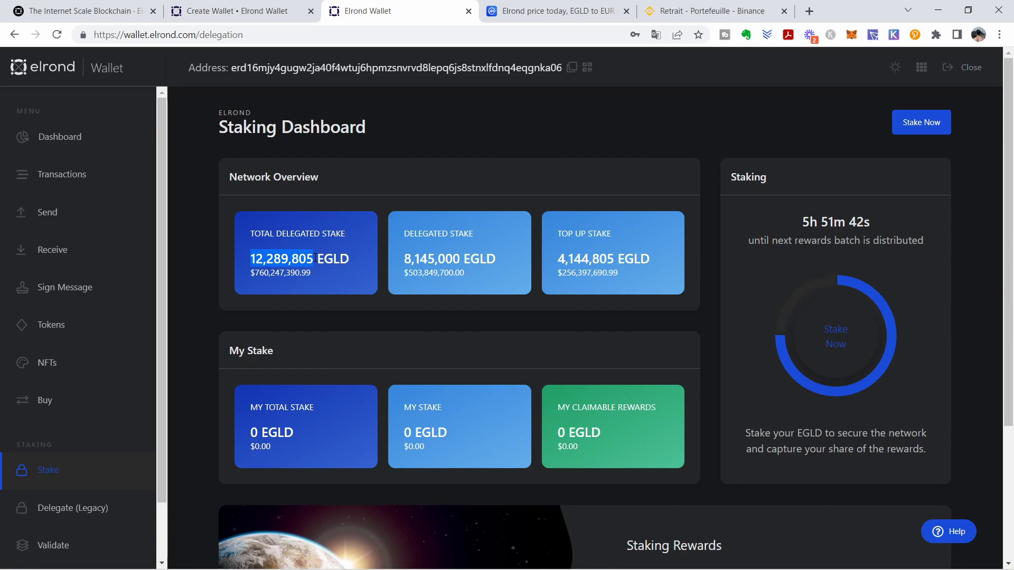
{"action": "left_click", "coordinate": [272, 263]}
{"action": "left_click_drag", "start_coordinate": [313, 260], "coordinate": [252, 260]}
{"action": "left_click", "coordinate": [253, 261]}
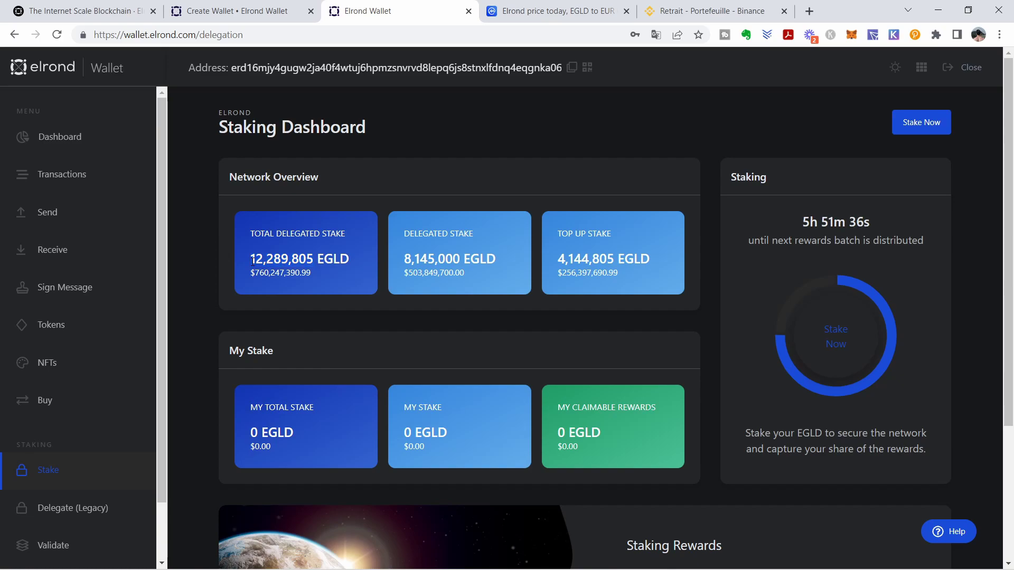
{"action": "left_click_drag", "start_coordinate": [255, 273], "coordinate": [299, 277]}
{"action": "left_click", "coordinate": [311, 280]}
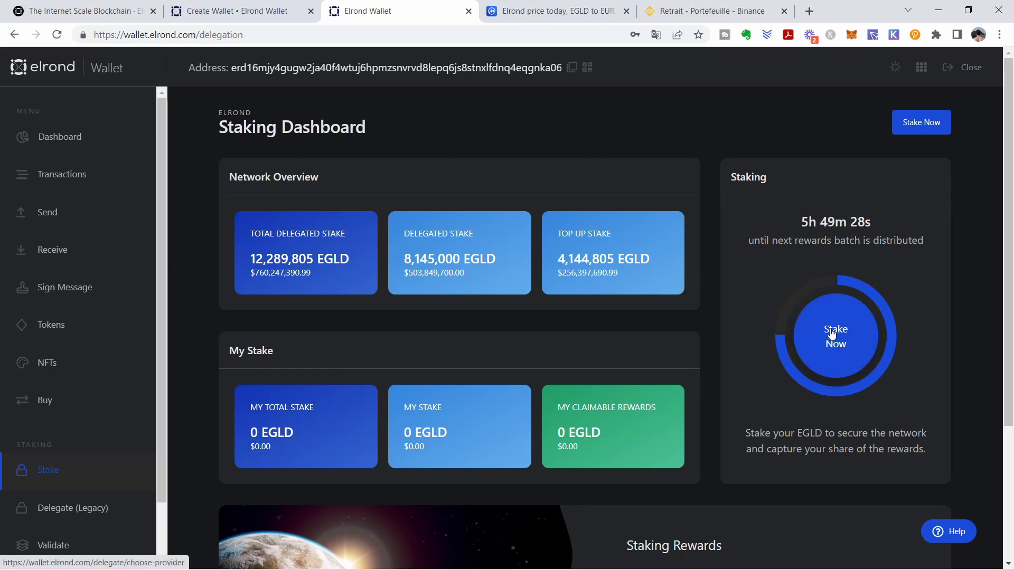
- Start staking EGLD and browse the active staking providers, comparing their APR and filled capacity
{"action": "scroll", "coordinate": [829, 333], "scroll_direction": "down", "scroll_amount": 3}
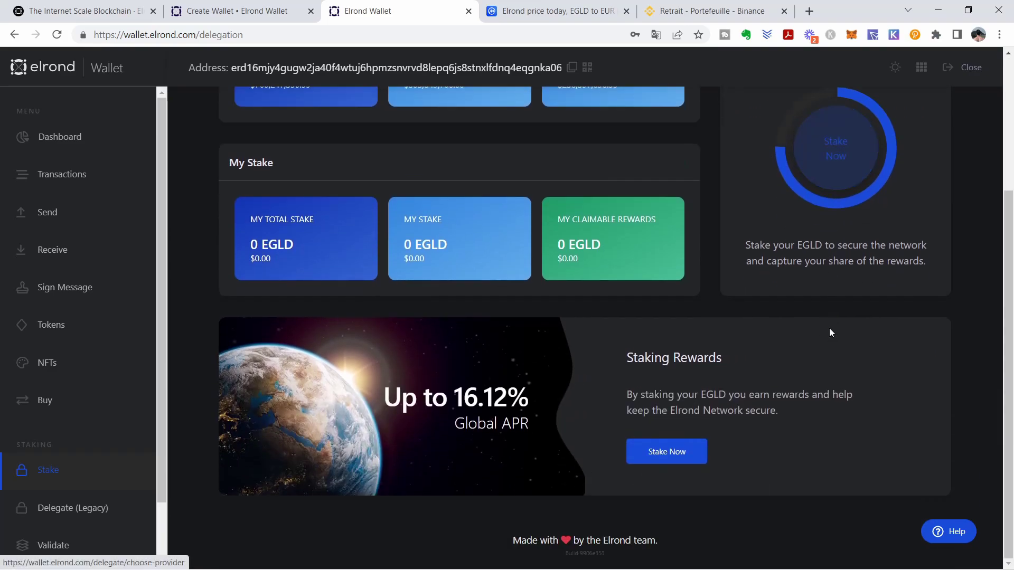
{"action": "left_click", "coordinate": [655, 457]}
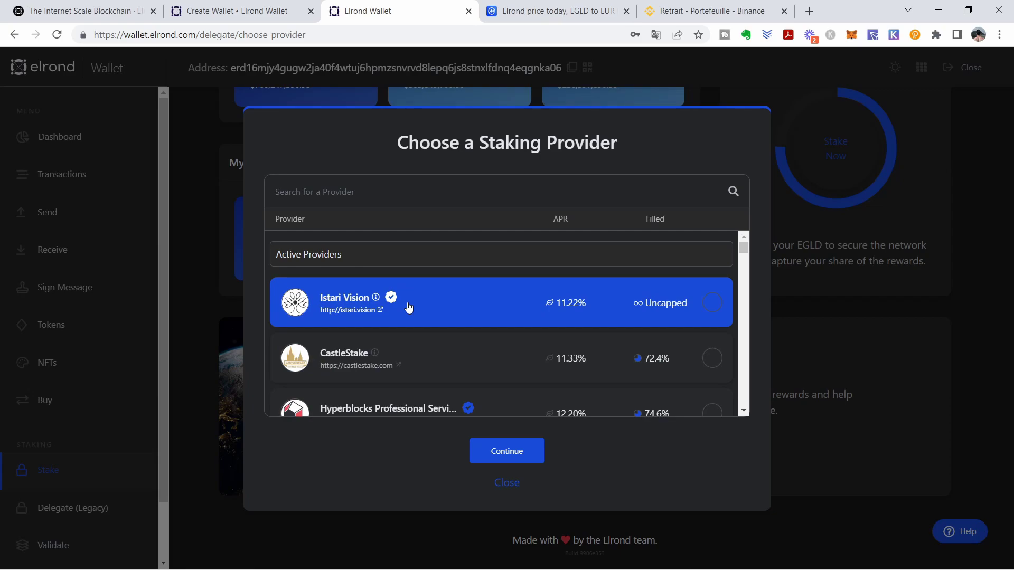
{"action": "scroll", "coordinate": [408, 307], "scroll_direction": "down", "scroll_amount": 10}
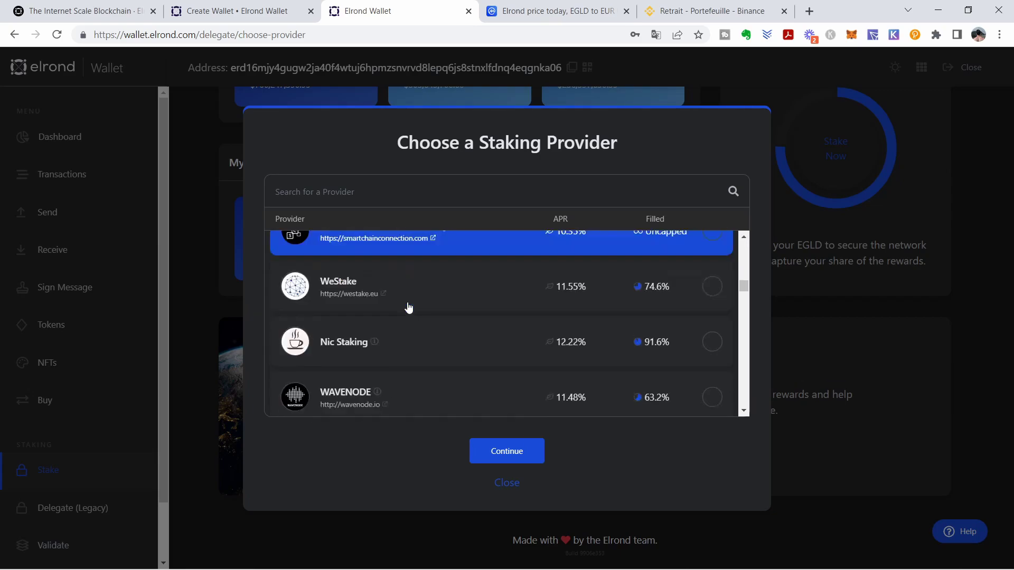
{"action": "scroll", "coordinate": [409, 308], "scroll_direction": "up", "scroll_amount": 6}
{"action": "scroll", "coordinate": [409, 308], "scroll_direction": "up", "scroll_amount": 4}
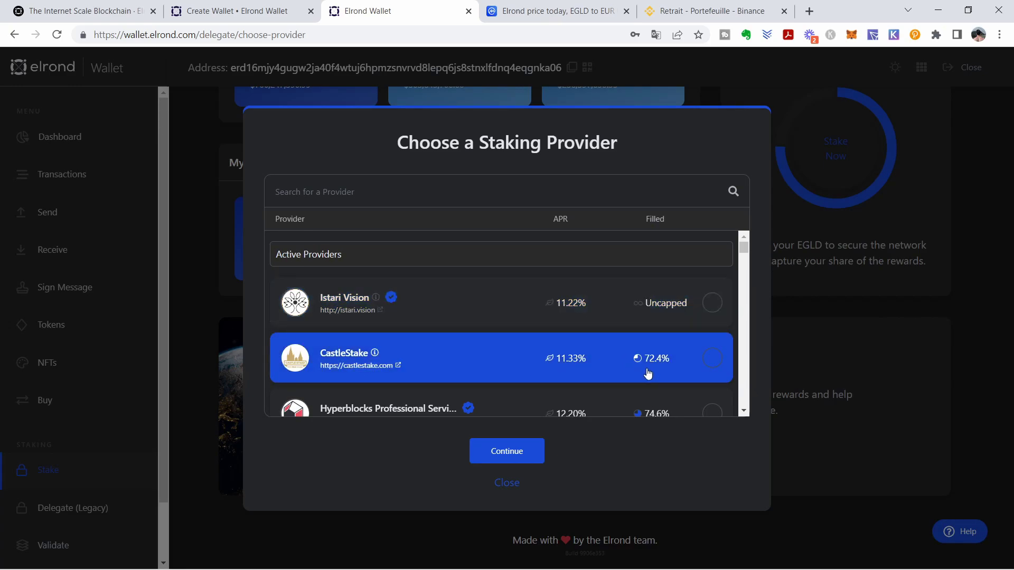
- Compare more staking providers, check the Hyperblocks verified badge, and review its website before returning to the provider list
{"action": "scroll", "coordinate": [649, 365], "scroll_direction": "down", "scroll_amount": 3}
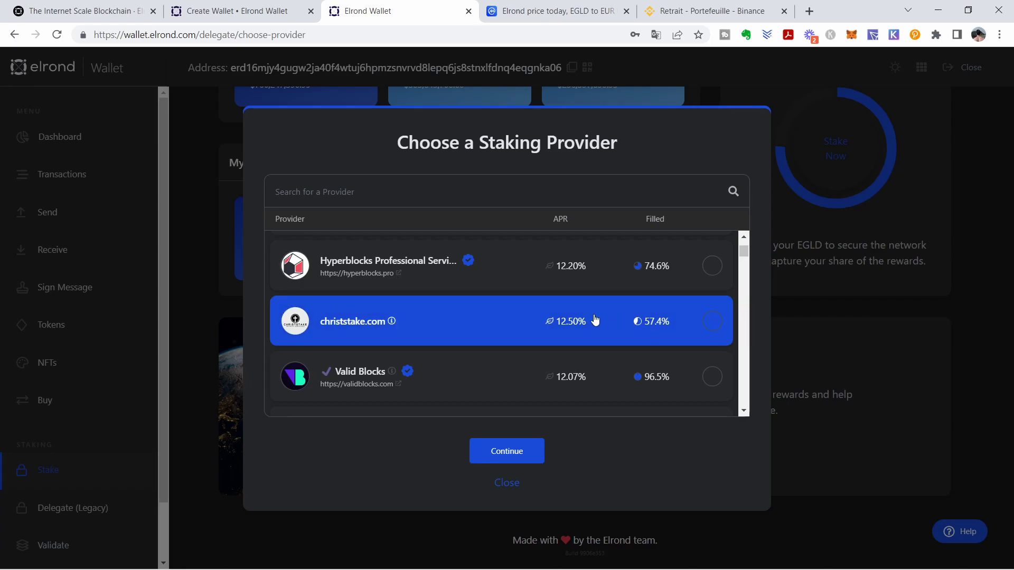
{"action": "scroll", "coordinate": [477, 320], "scroll_direction": "up", "scroll_amount": 1}
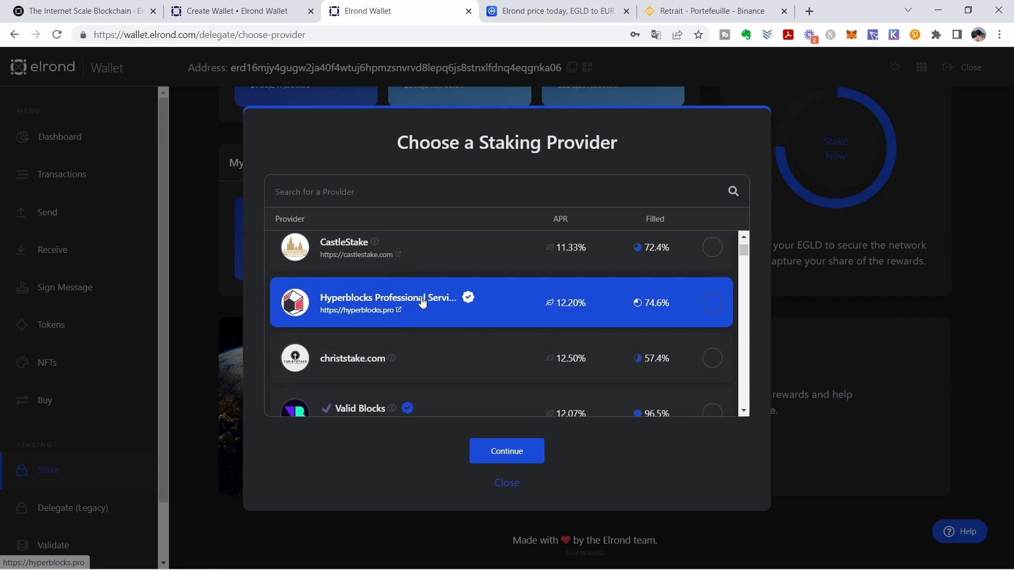
{"action": "mouse_move", "coordinate": [469, 299]}
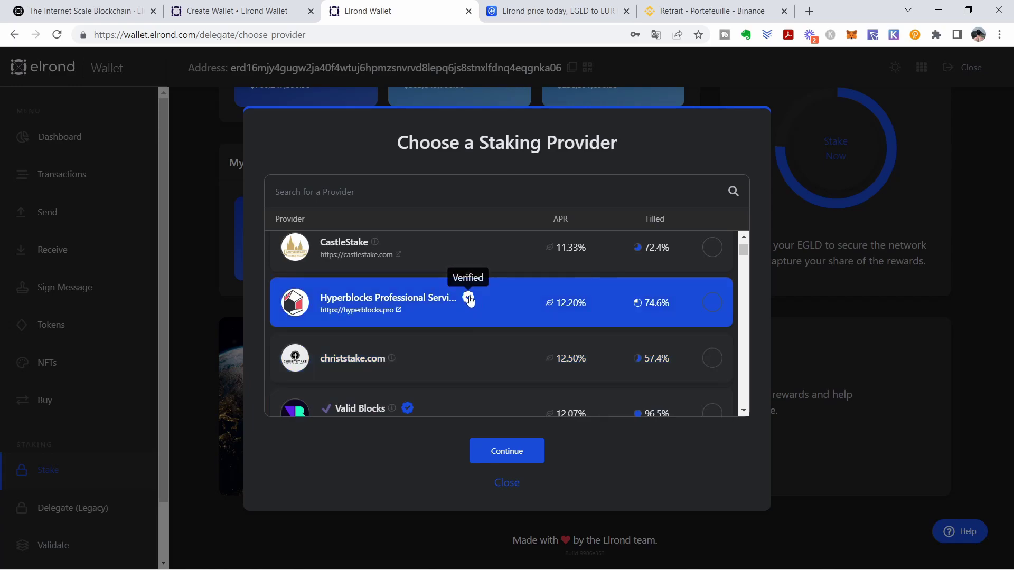
{"action": "left_click", "coordinate": [378, 311]}
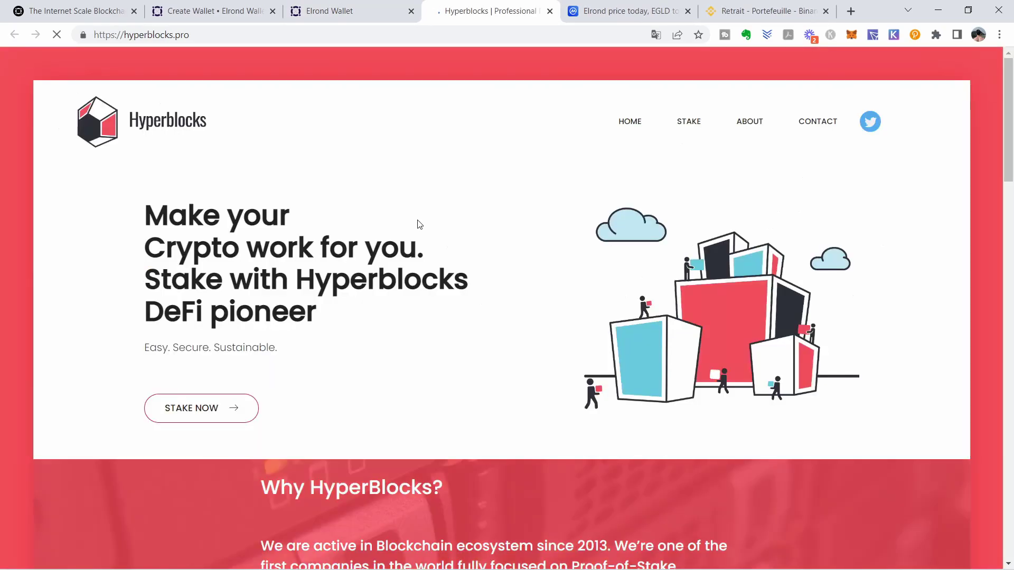
{"action": "scroll", "coordinate": [420, 225], "scroll_direction": "down", "scroll_amount": 3}
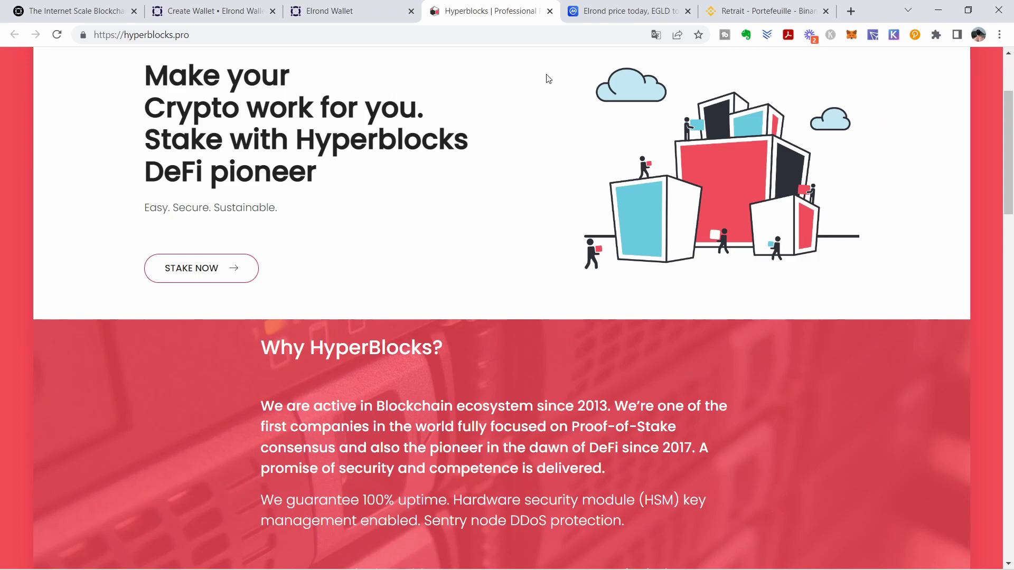
{"action": "left_click", "coordinate": [550, 11]}
{"action": "left_click", "coordinate": [559, 297]}
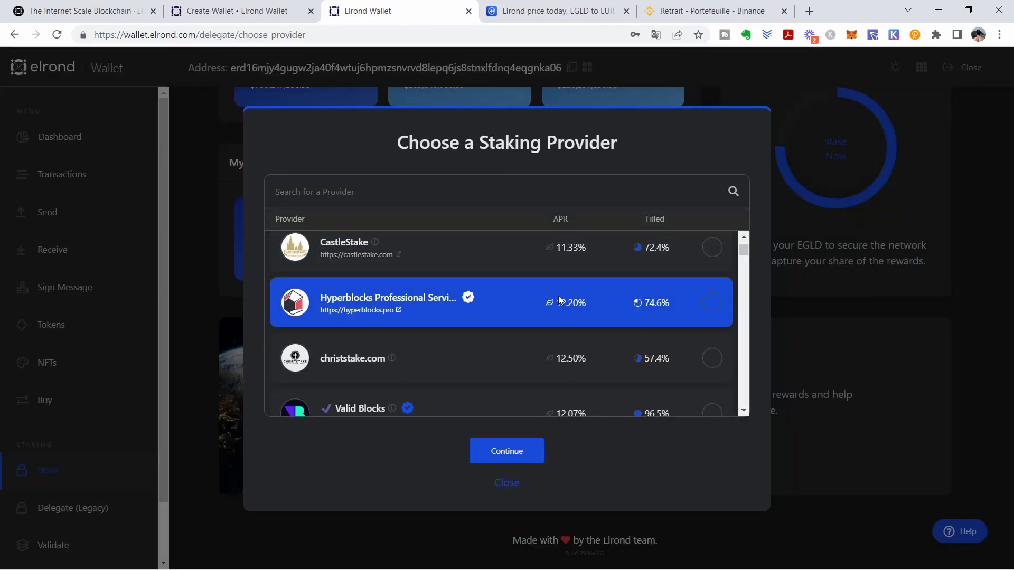
{"action": "left_click", "coordinate": [556, 296]}
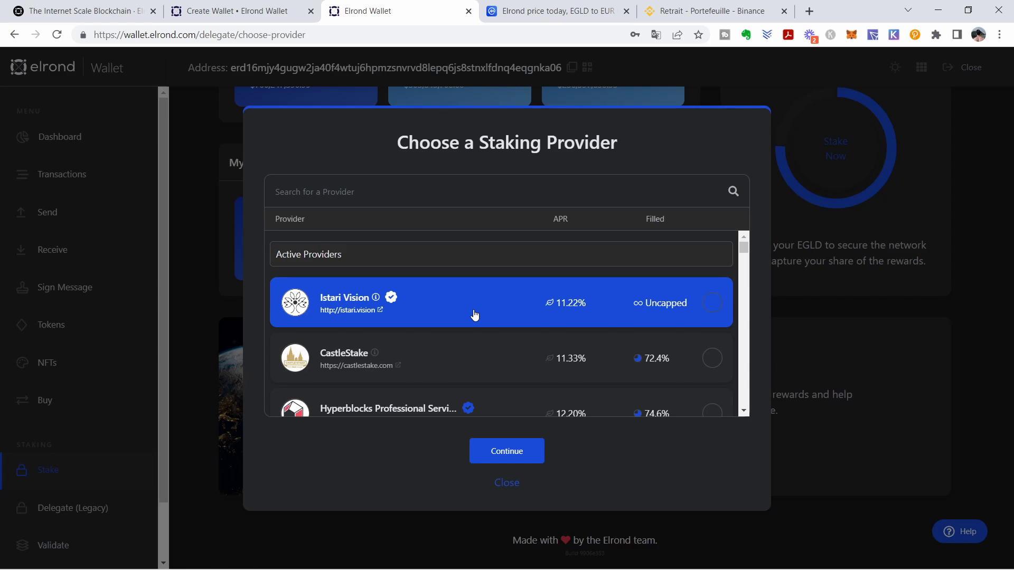
- Choose Hyperblocks Professional Services as the staking provider and continue to the staking amount
{"action": "scroll", "coordinate": [457, 364], "scroll_direction": "down", "scroll_amount": 1}
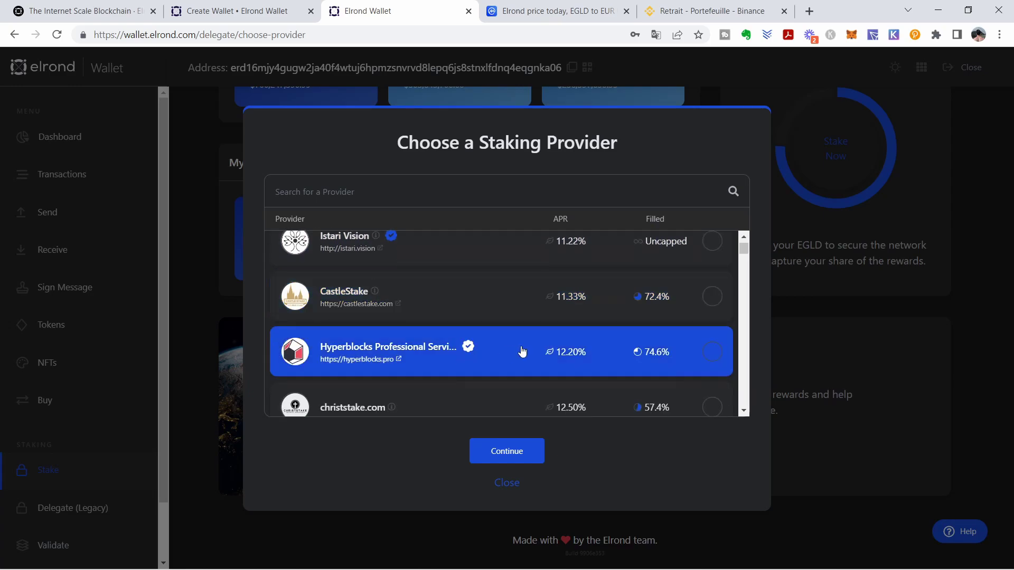
{"action": "left_click", "coordinate": [540, 352]}
{"action": "left_click", "coordinate": [501, 458]}
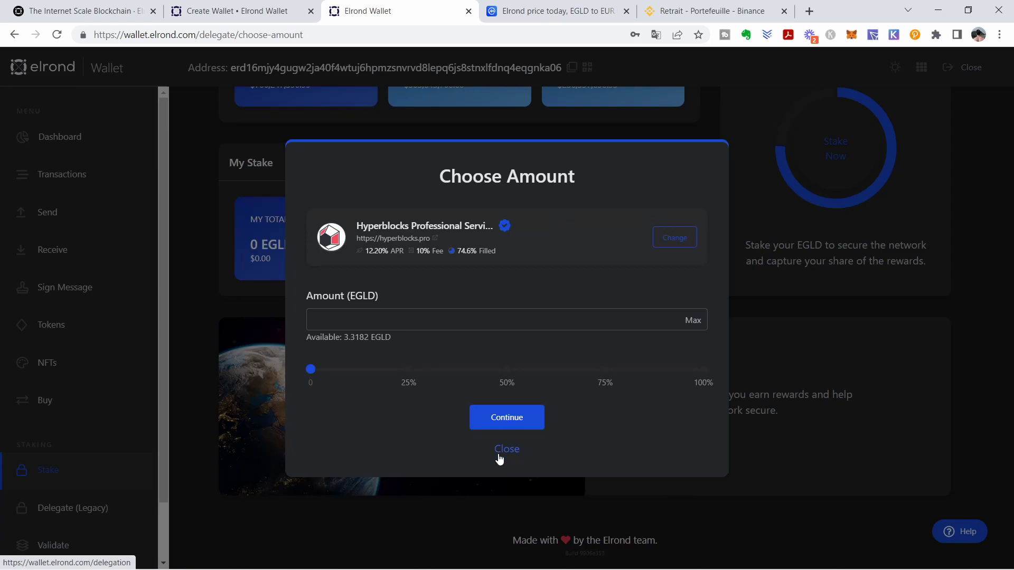
- Stake 1 EGLD with the chosen provider, confirming the delegation request, and check its entry under My Delegations
{"action": "left_click", "coordinate": [367, 318]}
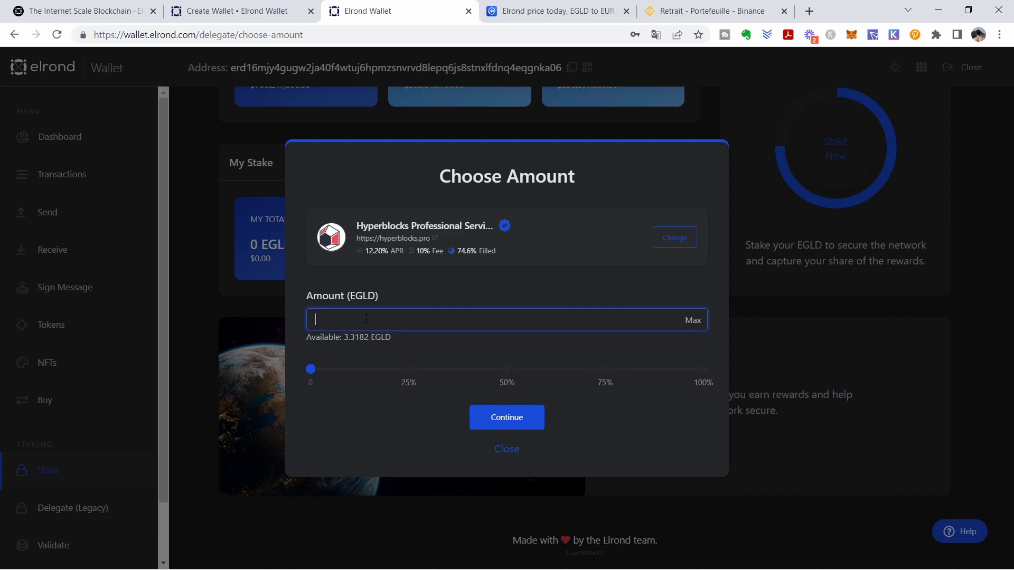
{"action": "type", "text": "1"}
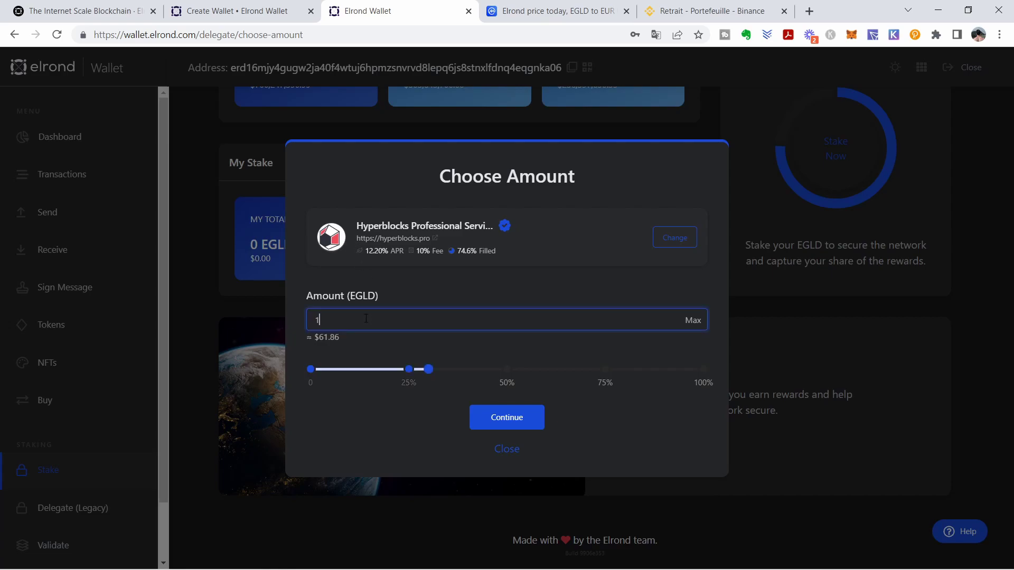
{"action": "left_click", "coordinate": [517, 418]}
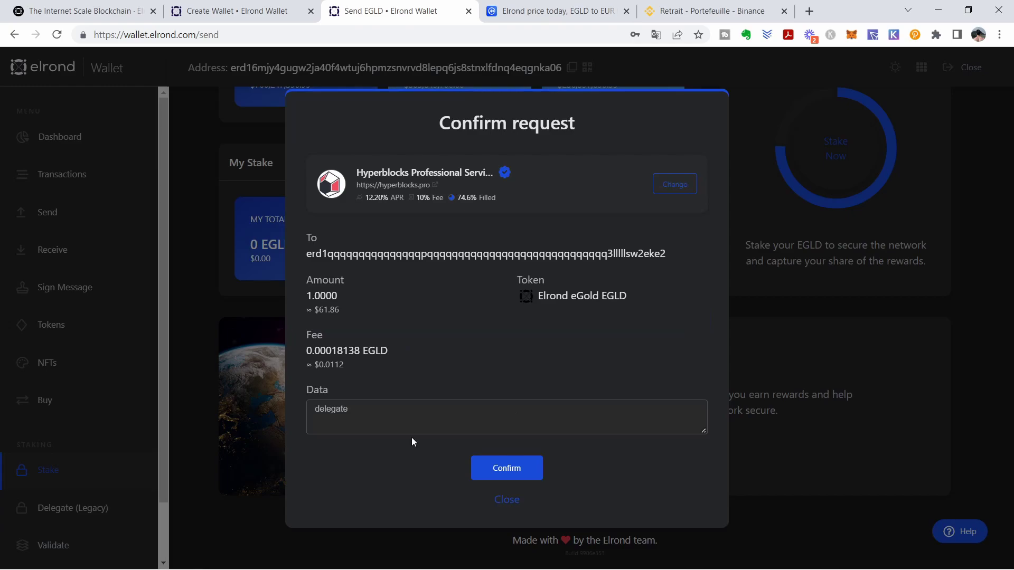
{"action": "left_click", "coordinate": [496, 468]}
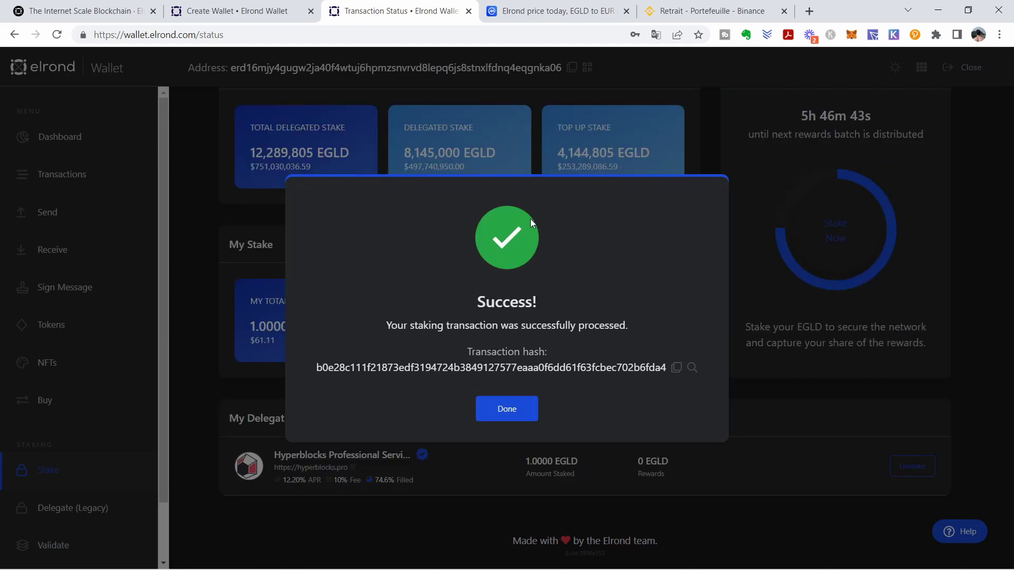
{"action": "left_click", "coordinate": [494, 413]}
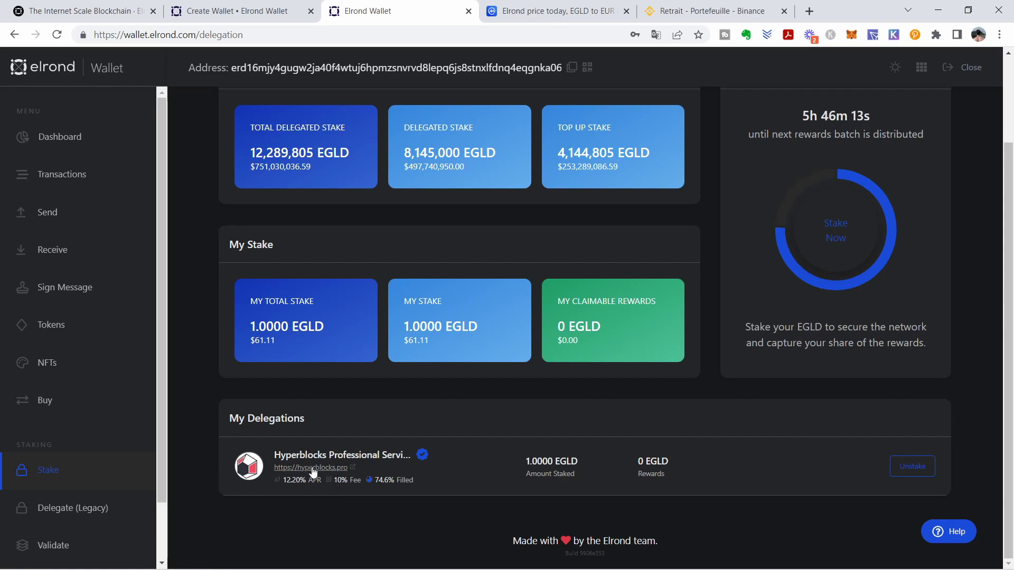
{"action": "left_click_drag", "start_coordinate": [336, 480], "coordinate": [354, 484]}
{"action": "left_click", "coordinate": [361, 486]}
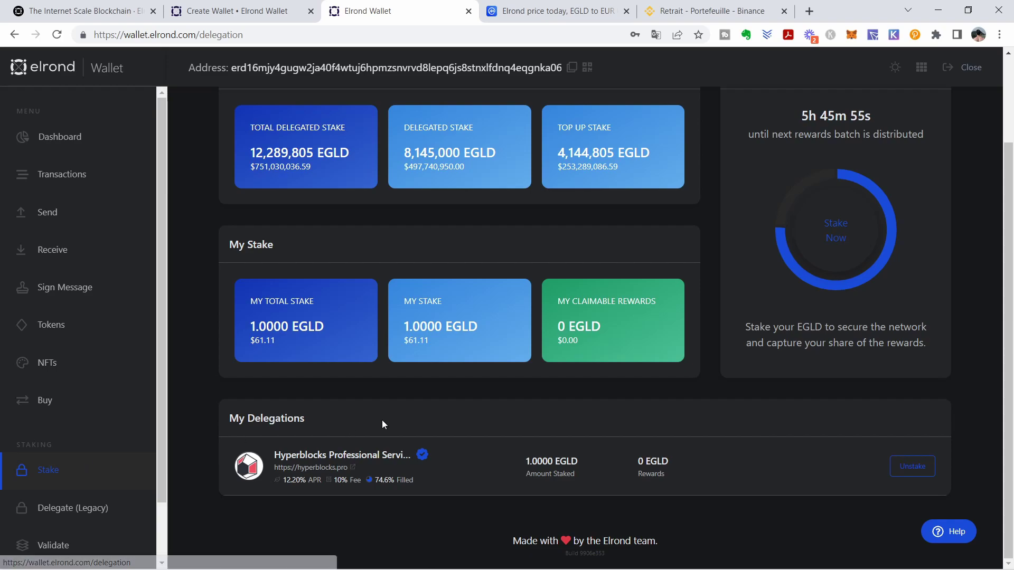
{"action": "left_click", "coordinate": [834, 238]}
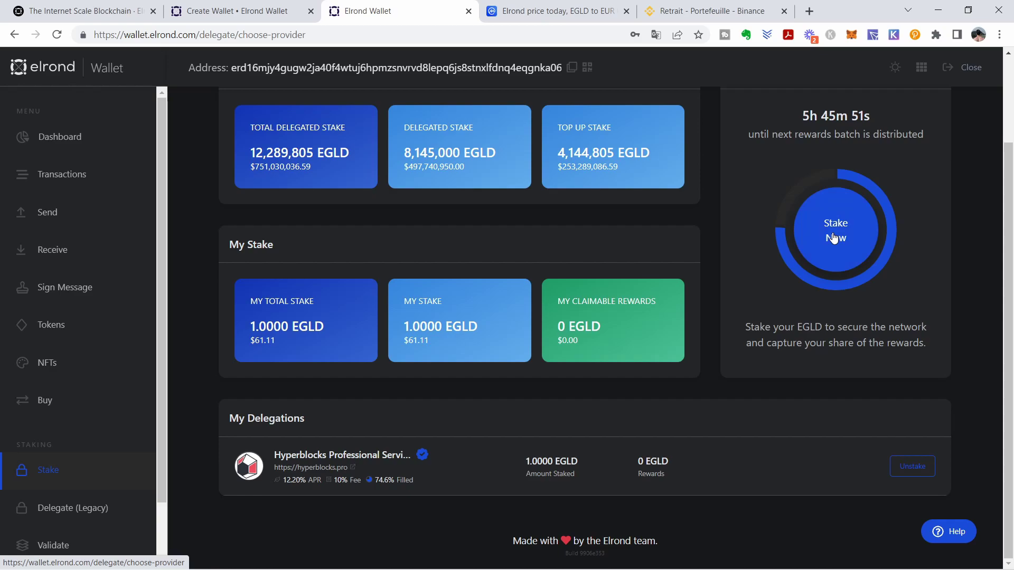
{"action": "scroll", "coordinate": [414, 296], "scroll_direction": "down", "scroll_amount": 2}
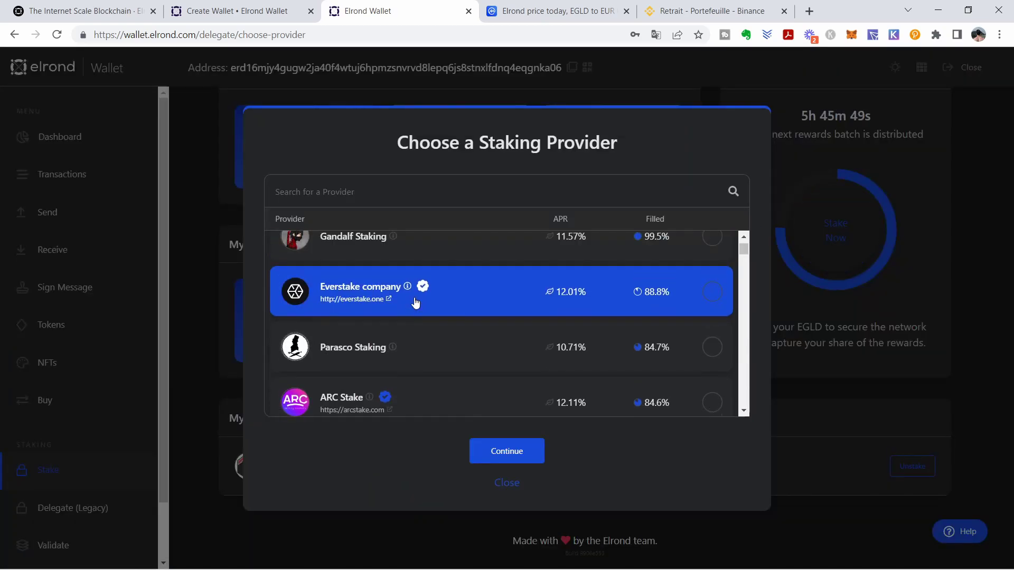
{"action": "left_click", "coordinate": [383, 277]}
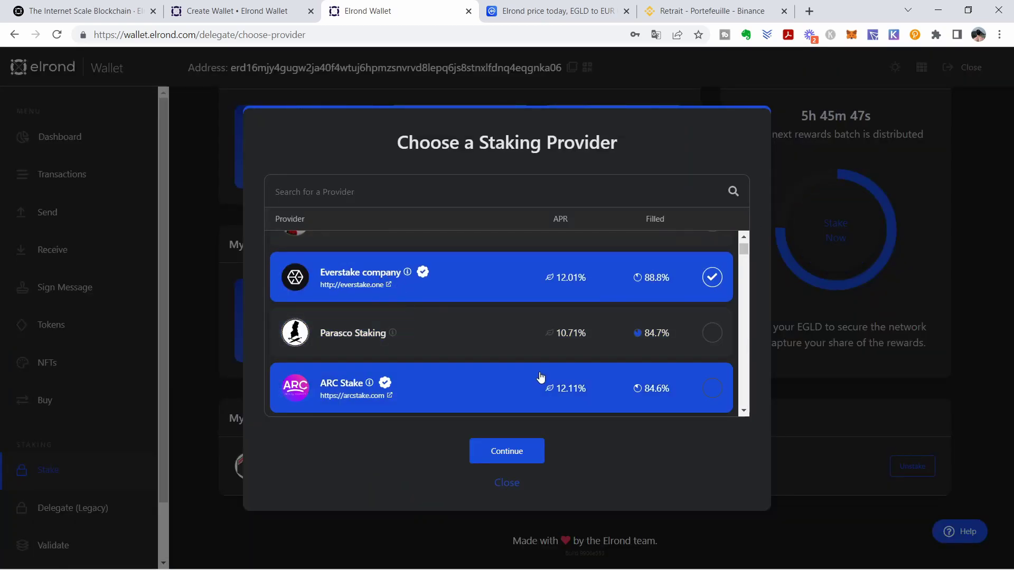
{"action": "left_click", "coordinate": [480, 446]}
{"action": "left_click", "coordinate": [356, 319]}
{"action": "type", "text": "1"}
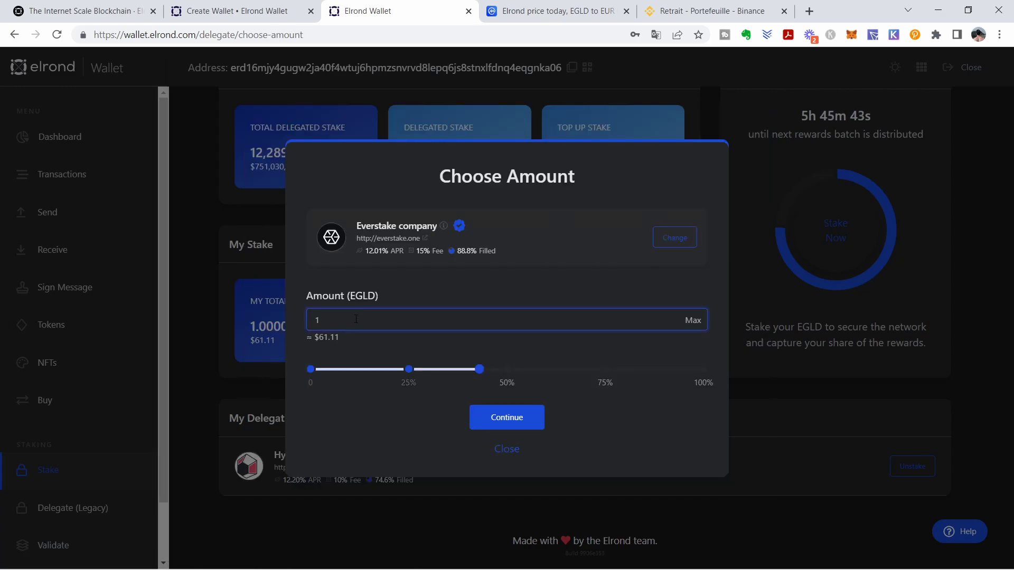
{"action": "left_click", "coordinate": [506, 450]}
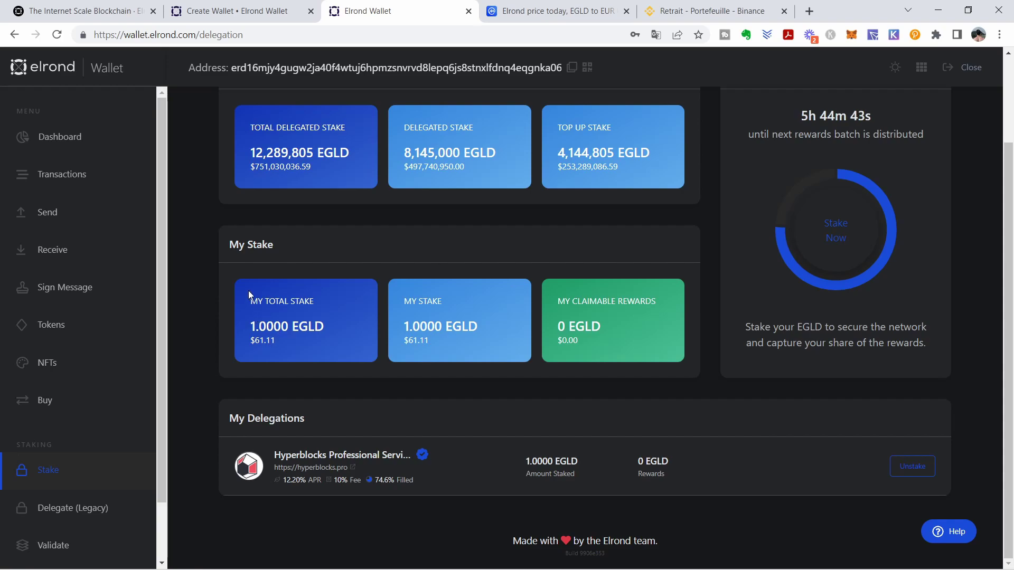
- Review the My Stake section, comparing the total stake and own stake with the amount staked under My Delegations
{"action": "left_click_drag", "start_coordinate": [231, 245], "coordinate": [268, 251]}
{"action": "left_click", "coordinate": [271, 252]}
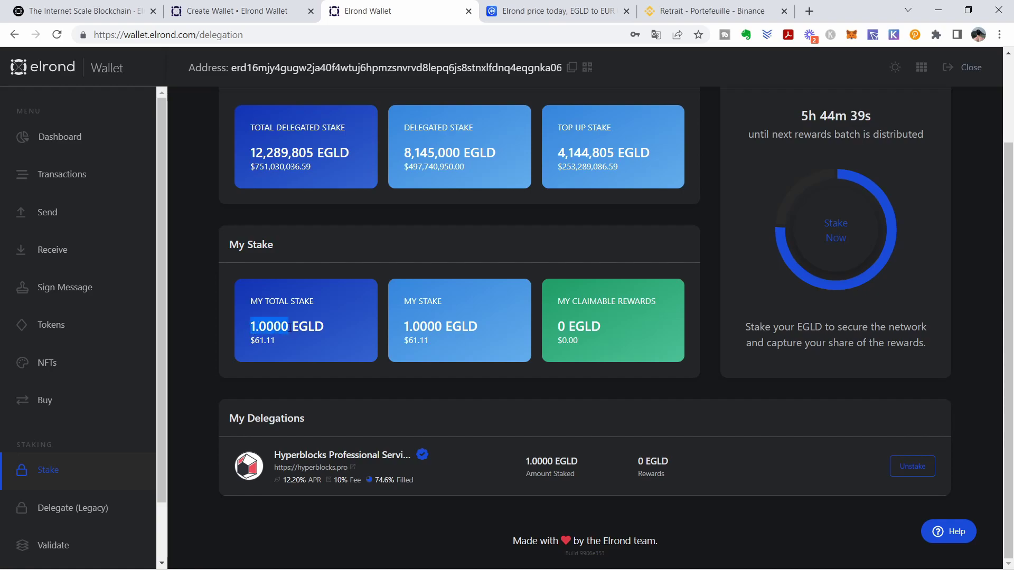
{"action": "left_click_drag", "start_coordinate": [525, 462], "coordinate": [581, 462]}
{"action": "left_click", "coordinate": [408, 297]}
{"action": "left_click_drag", "start_coordinate": [402, 324], "coordinate": [433, 331]}
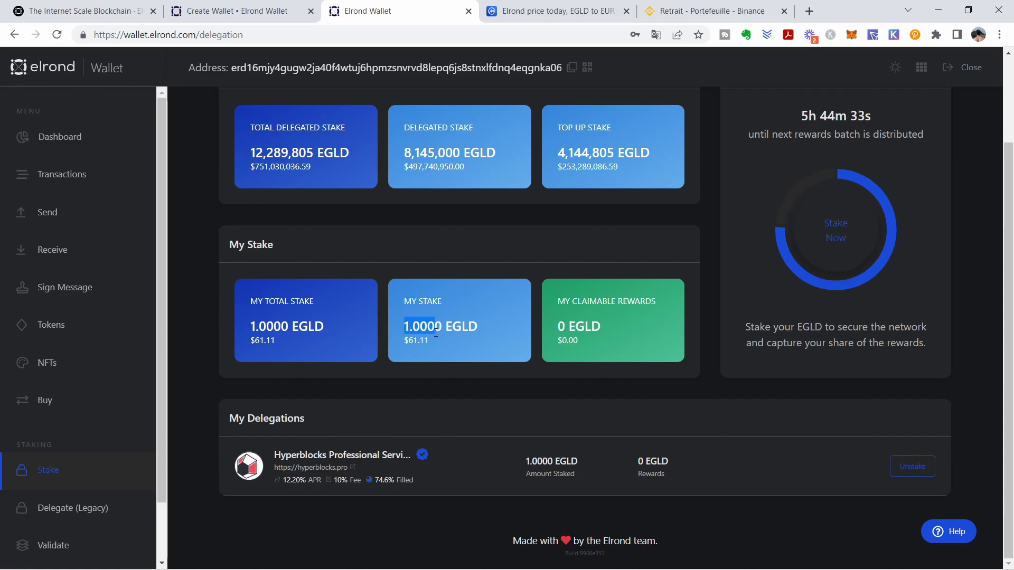
{"action": "left_click", "coordinate": [449, 334]}
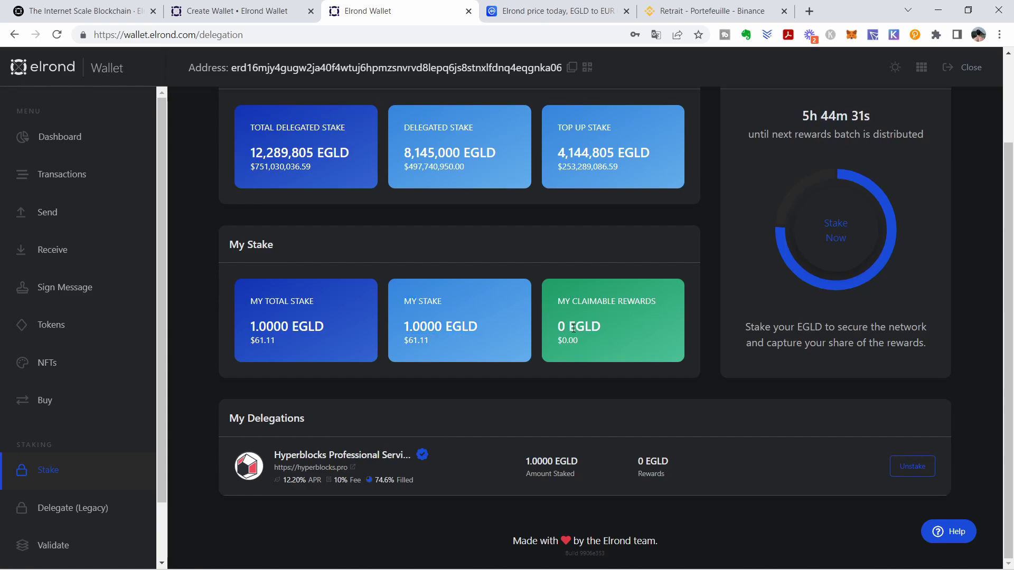